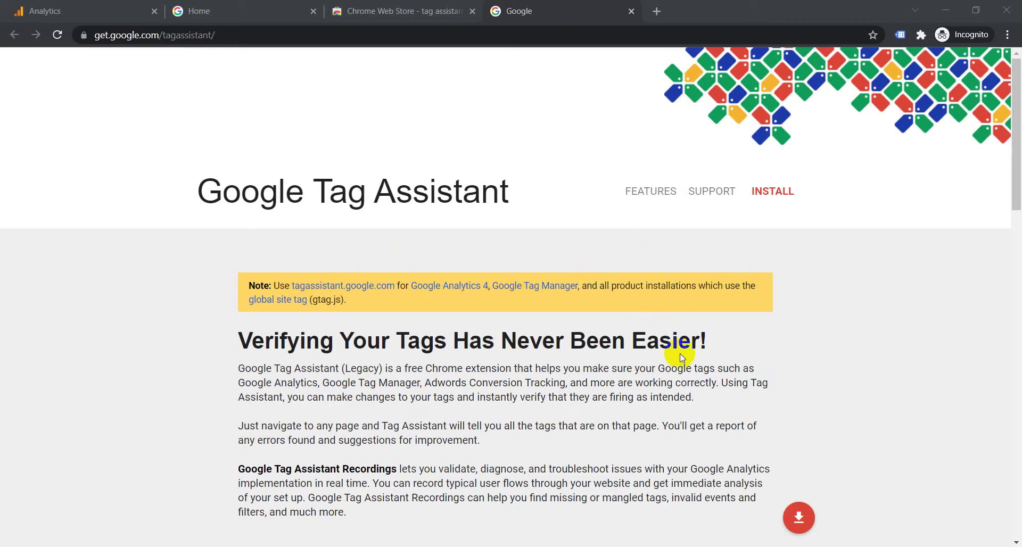
# - Open the Tag Assistant Legacy (by Google) detail page from the Chrome Web Store search results
pyautogui.click(366, 11)
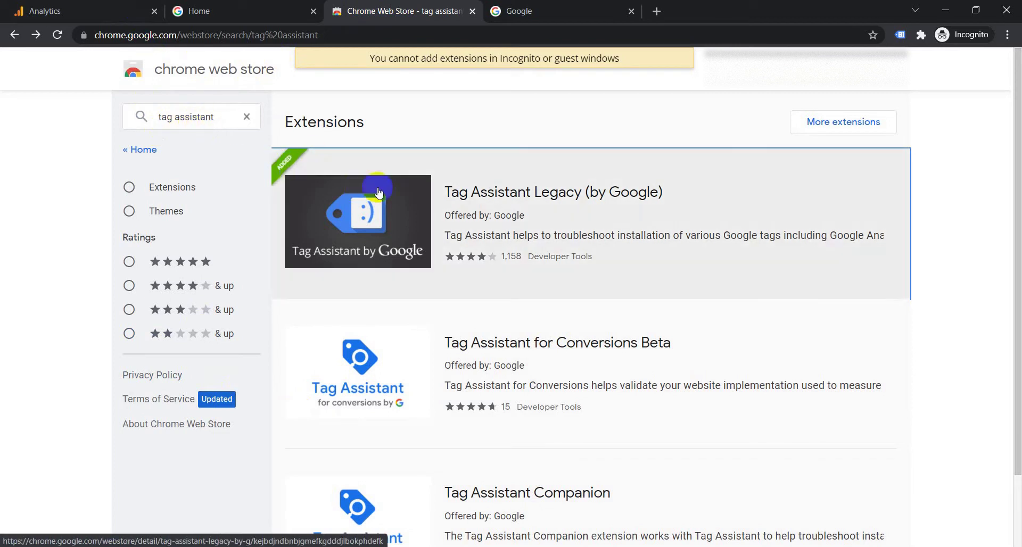
pyautogui.scroll(-2, 532, 420)
pyautogui.scroll(2, 648, 433)
pyautogui.click(599, 201)
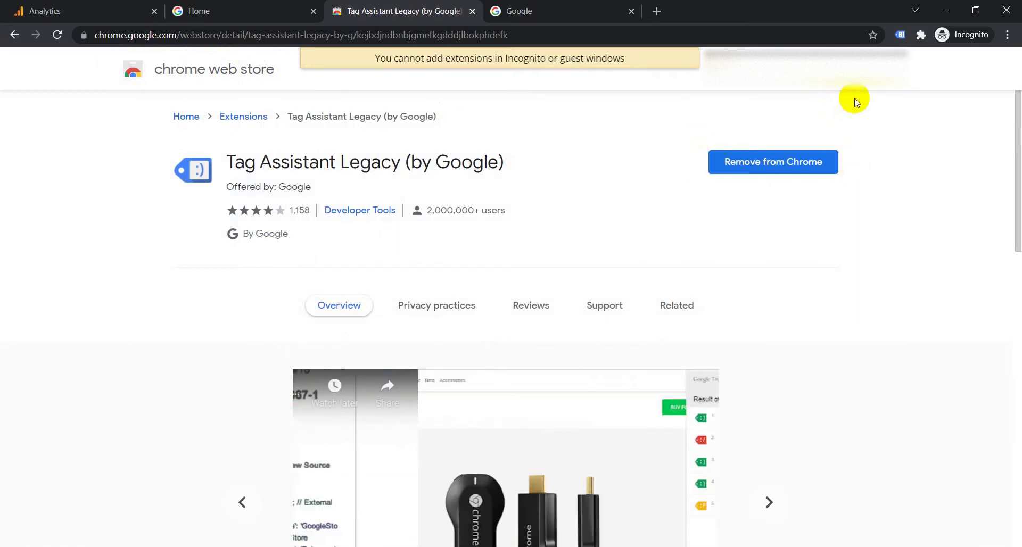
# - Check the Tag Assistant Legacy toolbar icon and return to the Google Merchandise Store tab
pyautogui.click(901, 36)
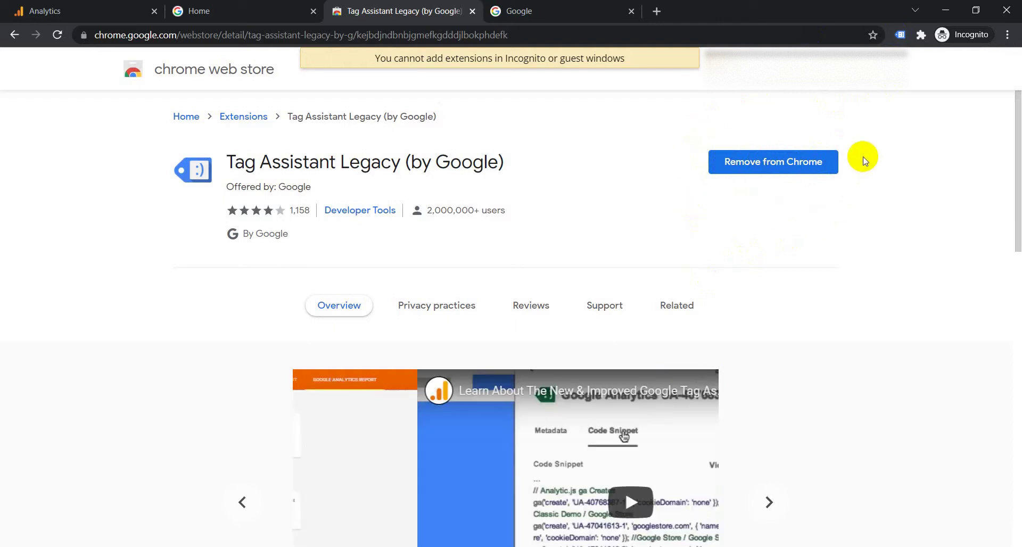
pyautogui.click(899, 35)
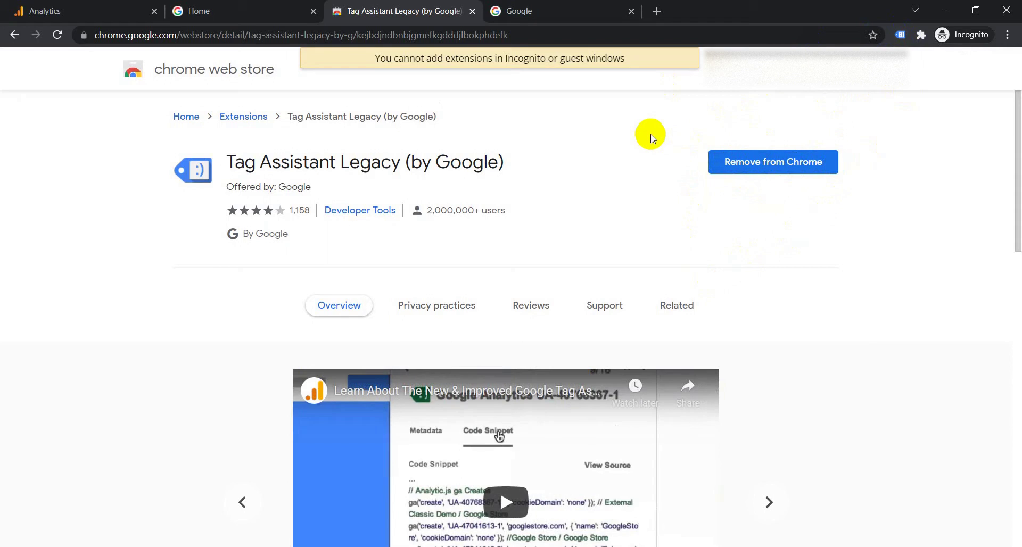
pyautogui.click(229, 10)
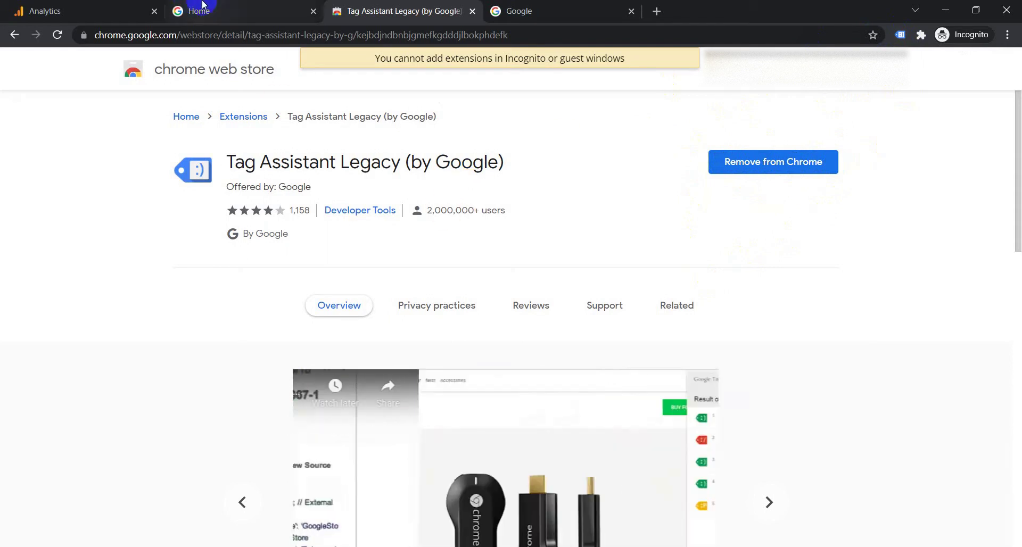
# - Enable Tag Assistant Legacy on the Google Merchandise Store tab and reload the page for analysis
pyautogui.moveTo(524, 122)
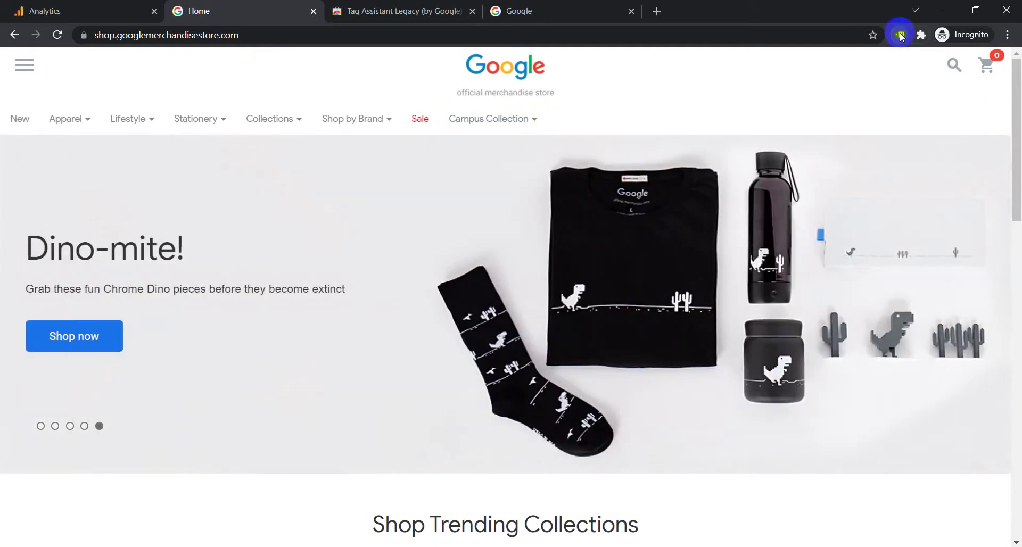
pyautogui.click(901, 36)
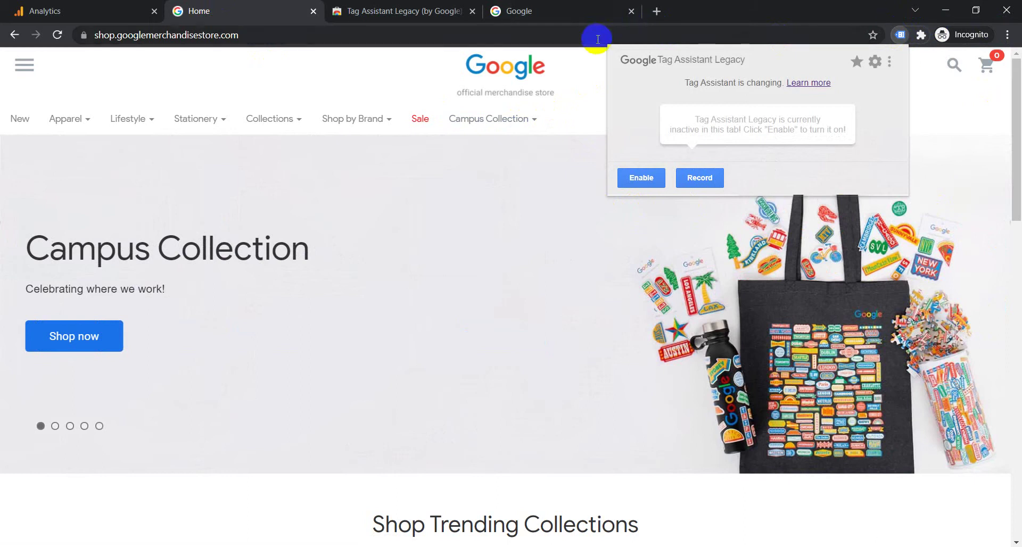
pyautogui.click(647, 179)
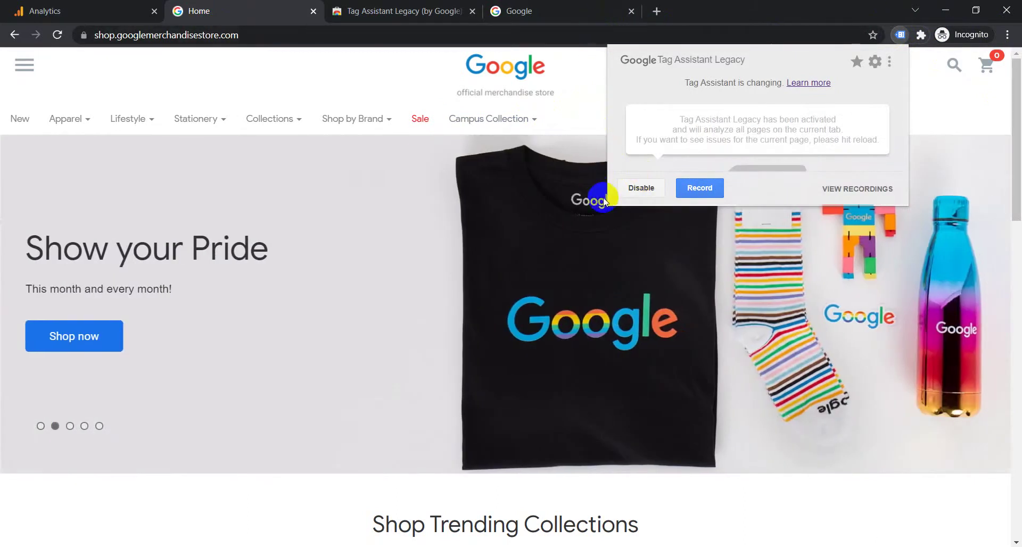
pyautogui.click(935, 114)
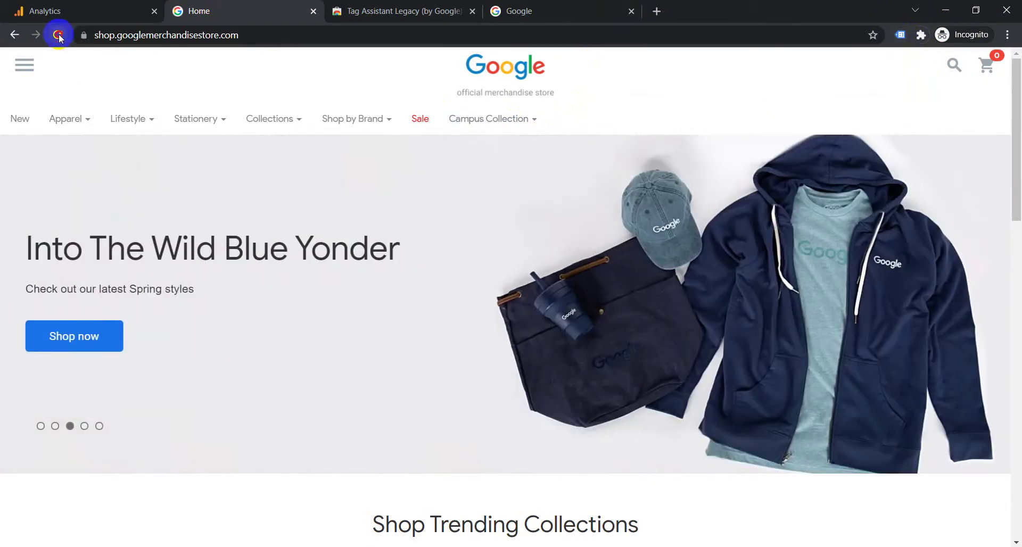
pyautogui.click(58, 35)
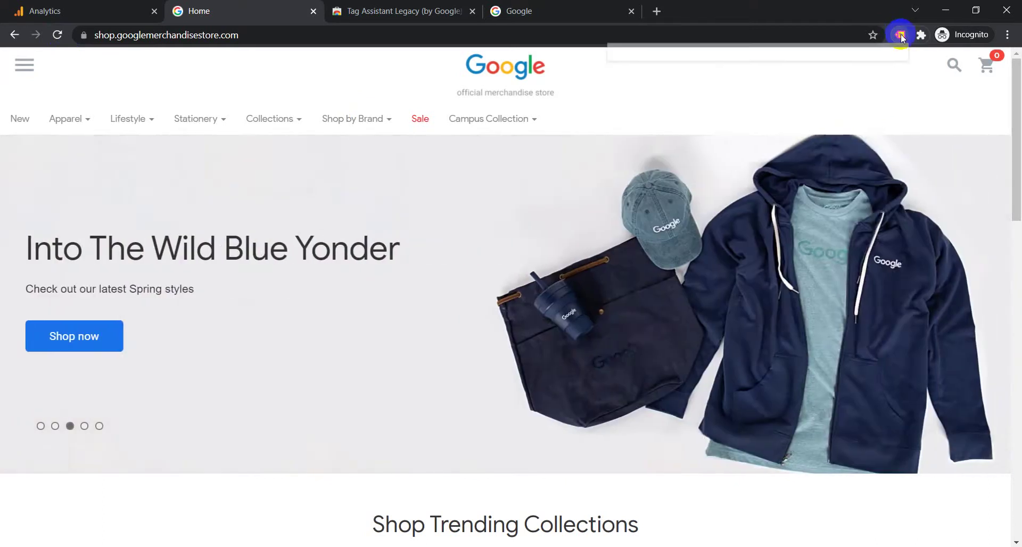
# - Open the tag analysis results and scroll through the 25 tags and 2 errors
pyautogui.click(899, 35)
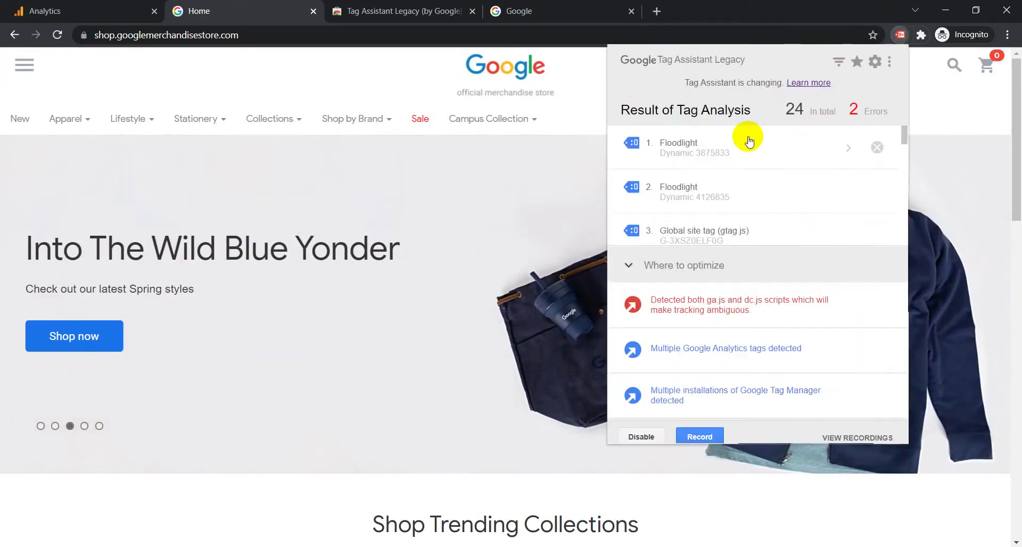
pyautogui.scroll(-5, 749, 142)
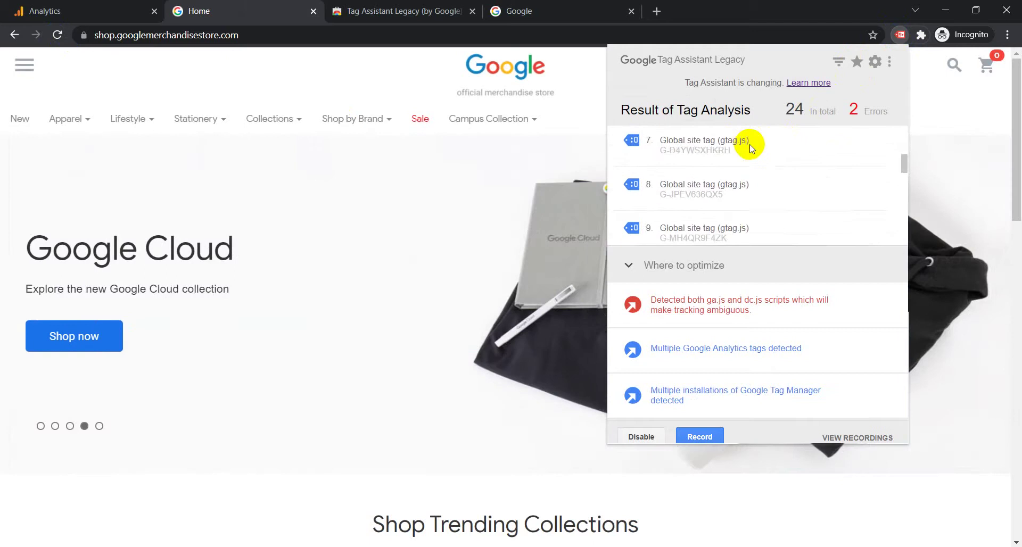
pyautogui.scroll(-5, 751, 147)
pyautogui.scroll(10, 755, 148)
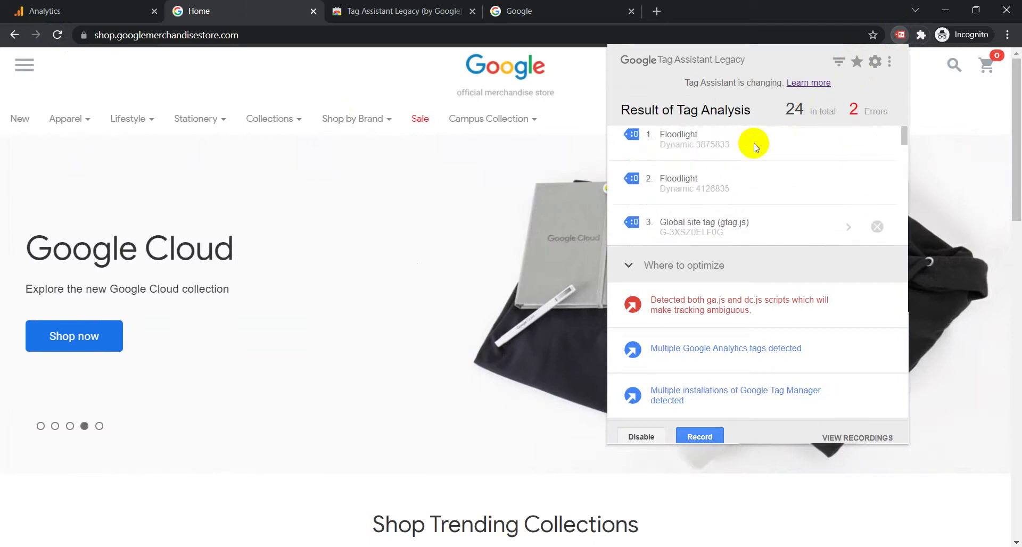
pyautogui.scroll(-1, 663, 165)
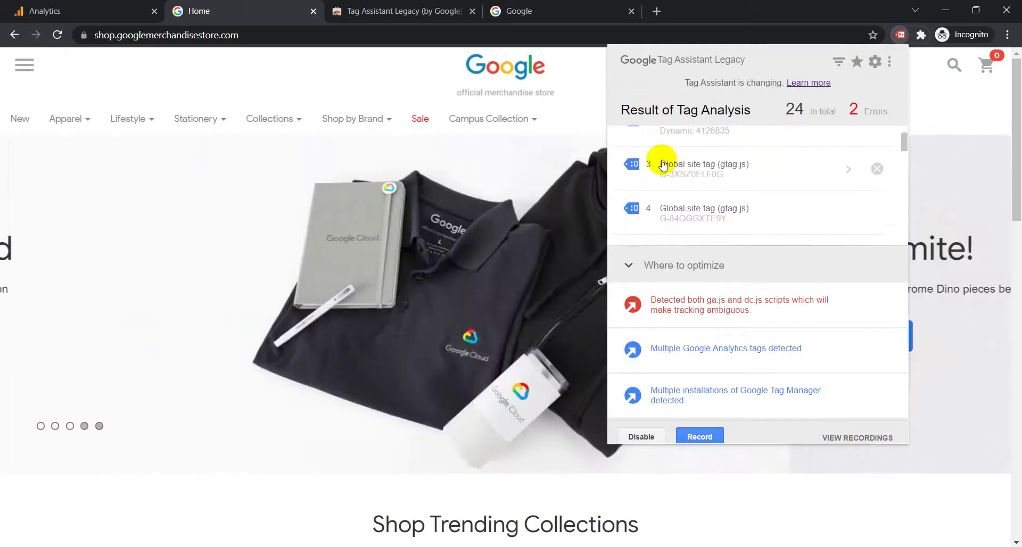
pyautogui.scroll(-5, 772, 164)
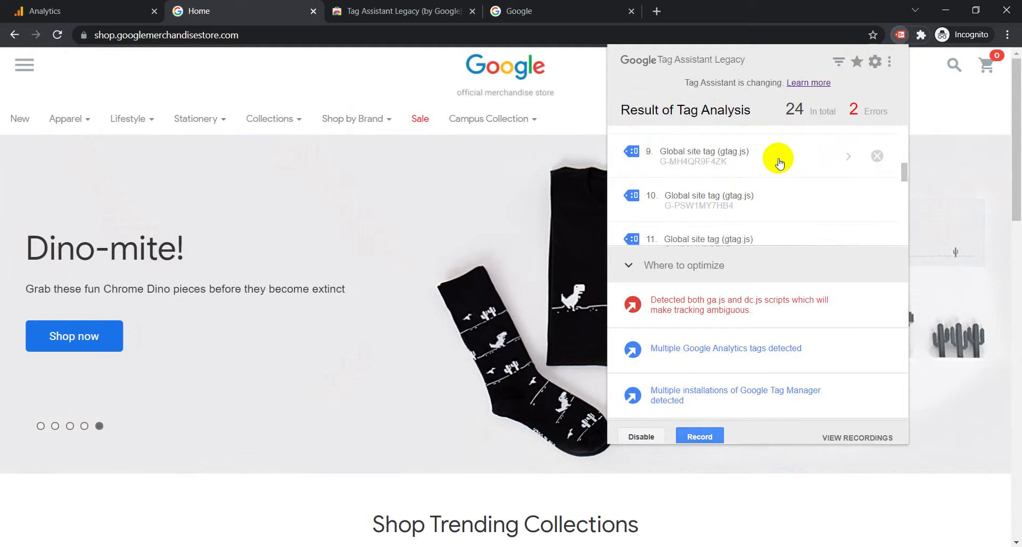
pyautogui.scroll(-3, 779, 161)
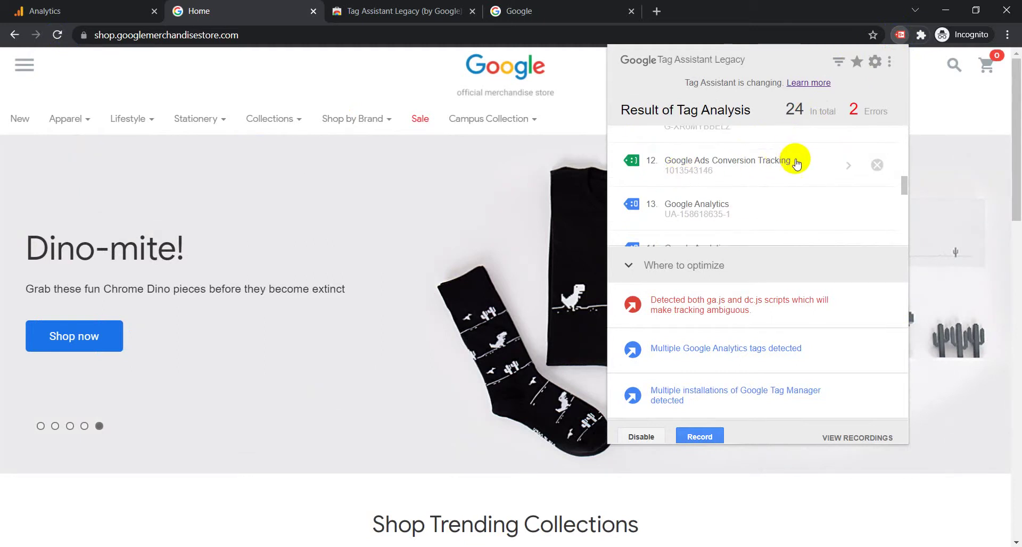
pyautogui.scroll(-2, 793, 160)
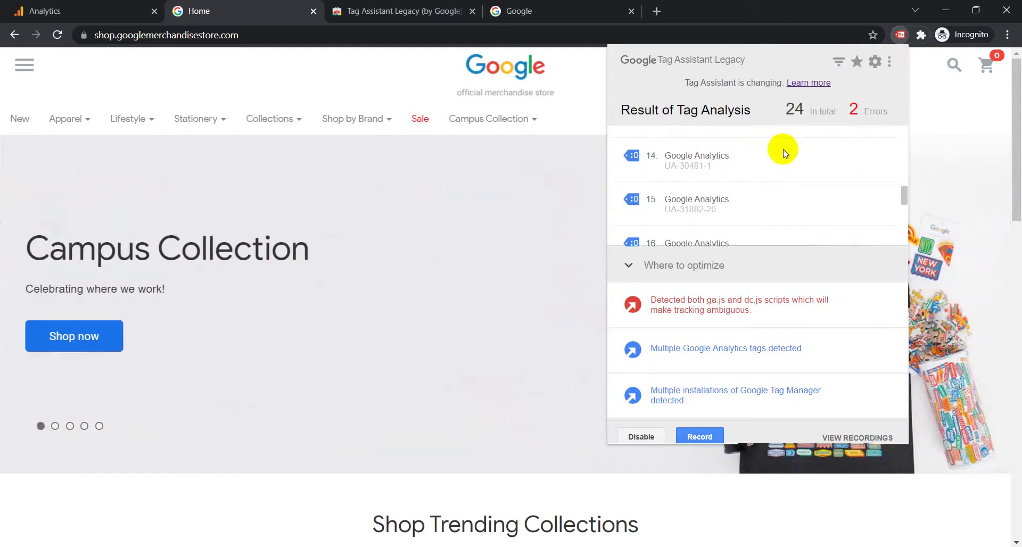
pyautogui.scroll(-7, 783, 154)
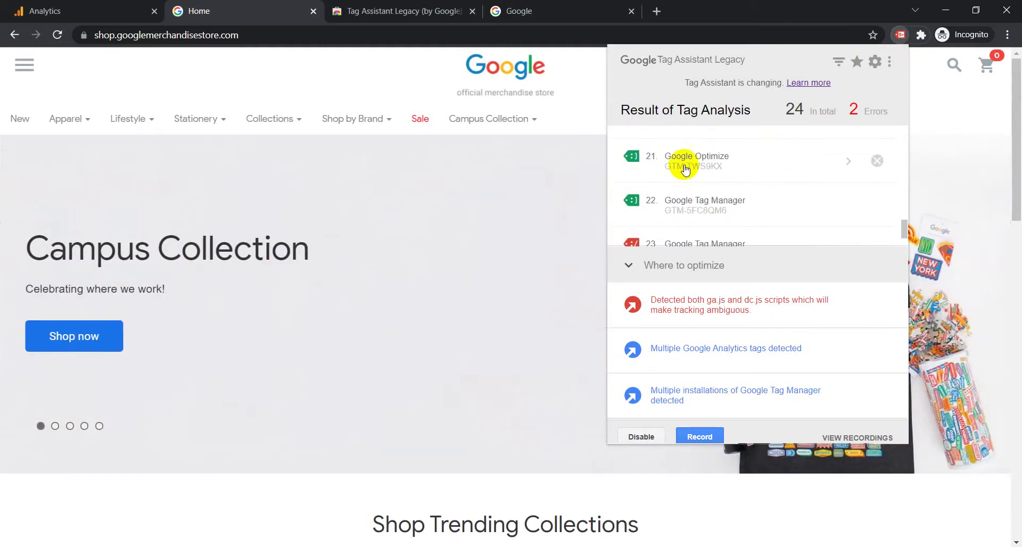
pyautogui.scroll(-2, 771, 164)
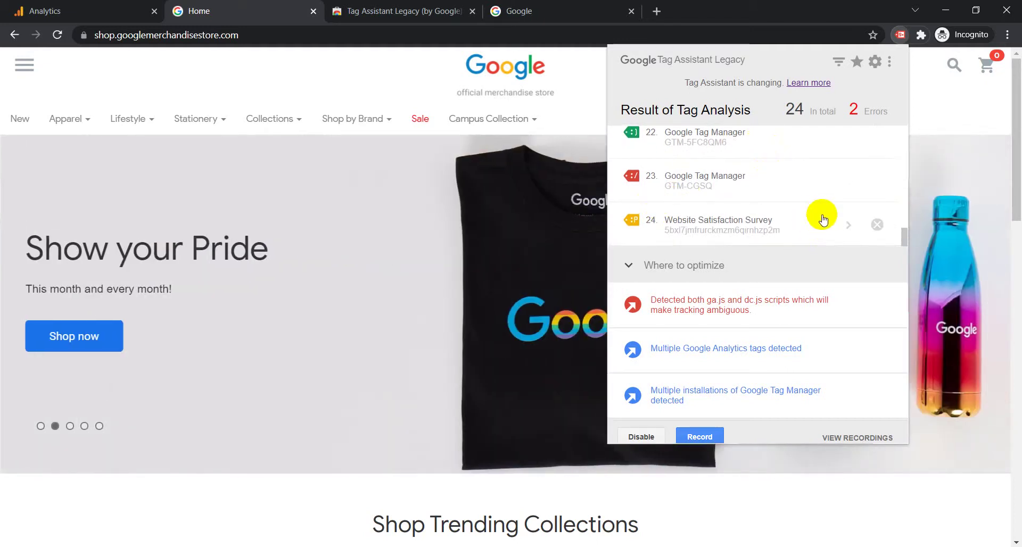
pyautogui.scroll(15, 820, 215)
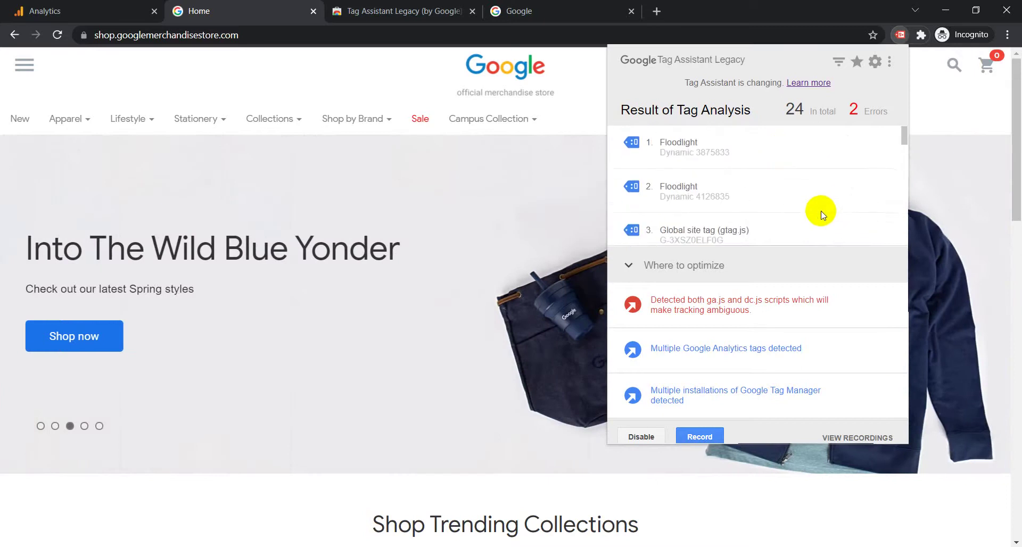
# - Toggle the Where to optimize section and review the tag list again
pyautogui.click(662, 266)
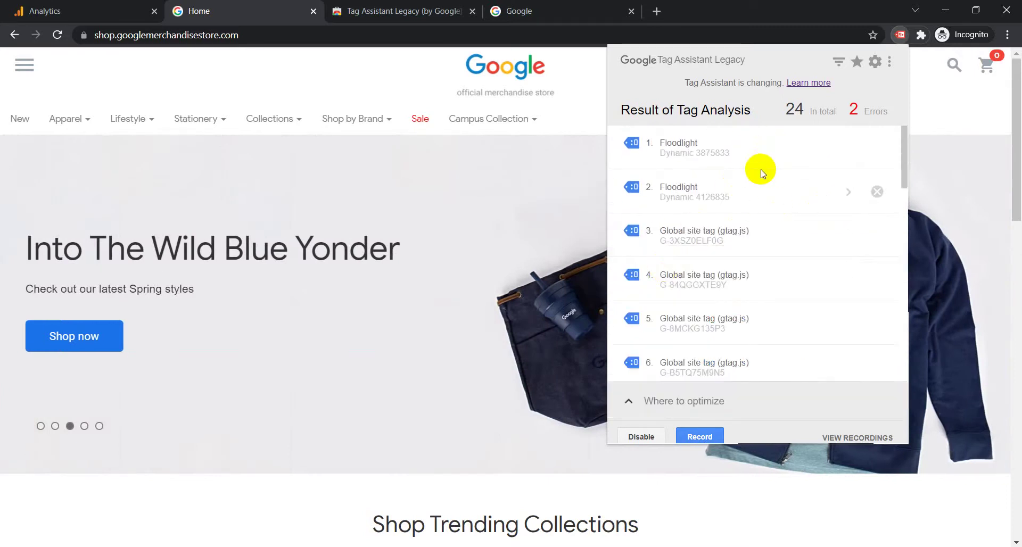
pyautogui.scroll(-3, 762, 224)
pyautogui.scroll(3, 763, 224)
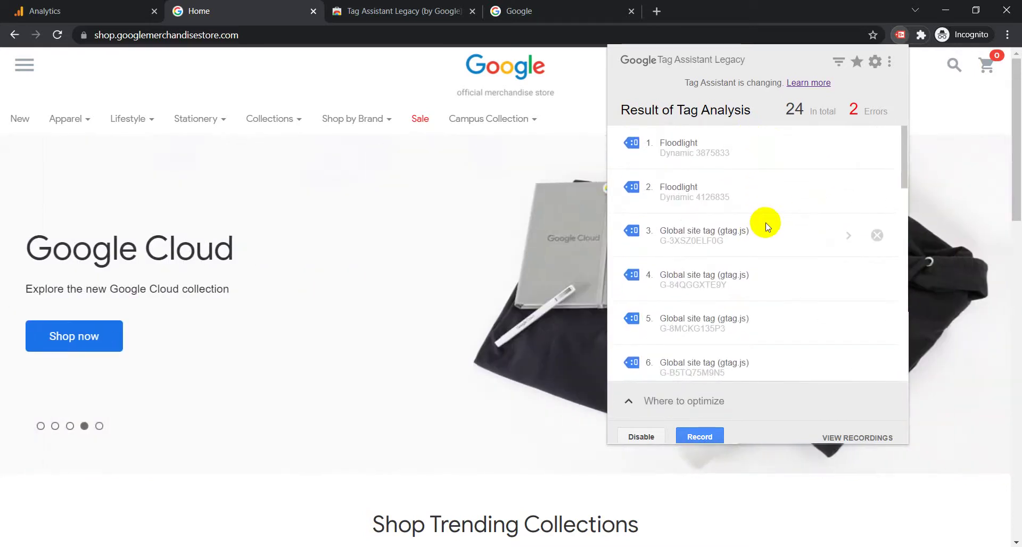
pyautogui.scroll(-5, 771, 221)
pyautogui.scroll(5, 765, 220)
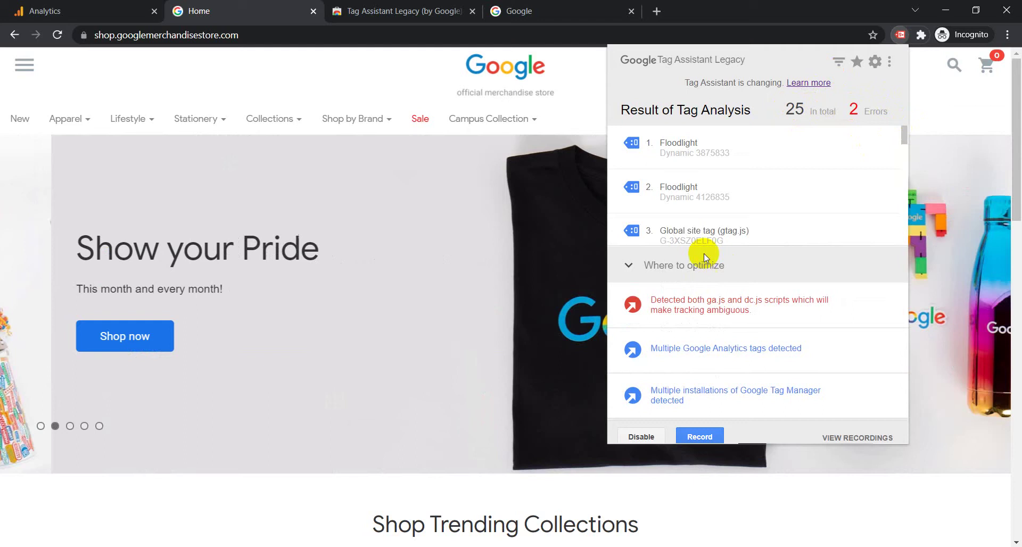
# - Hide the Where to optimize suggestions and scroll through the full tag list
pyautogui.click(706, 261)
pyautogui.scroll(-15, 766, 207)
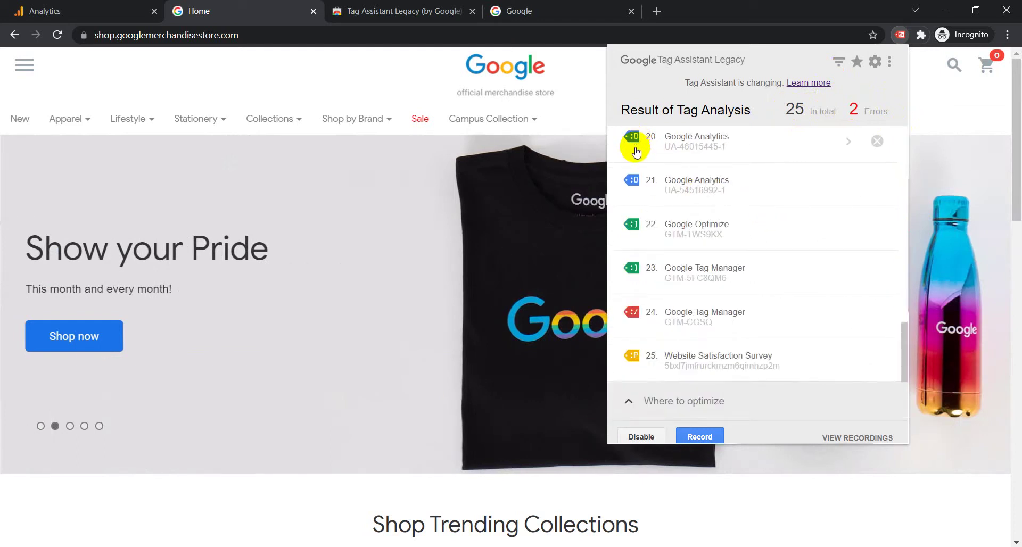
pyautogui.scroll(13, 633, 346)
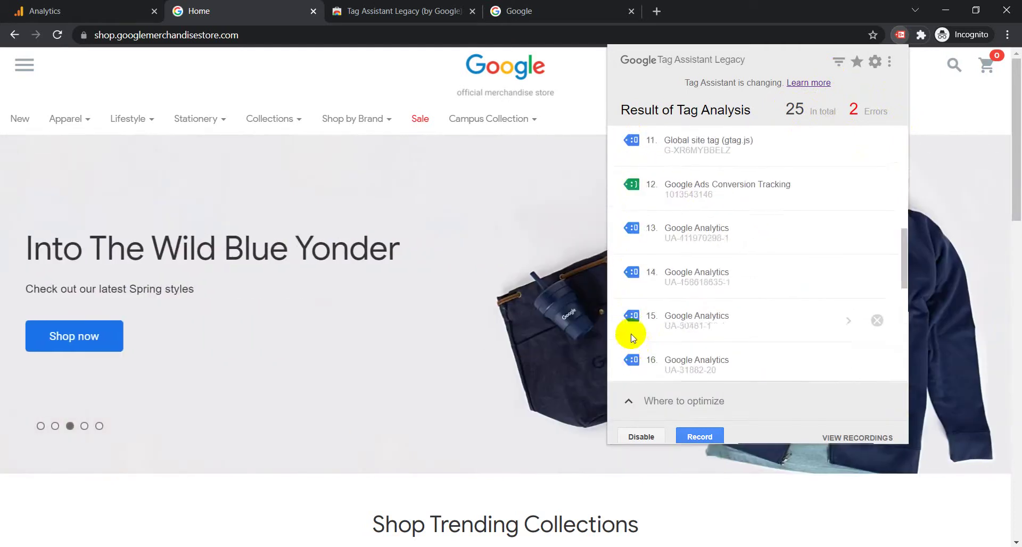
pyautogui.scroll(3, 634, 143)
pyautogui.scroll(-7, 634, 144)
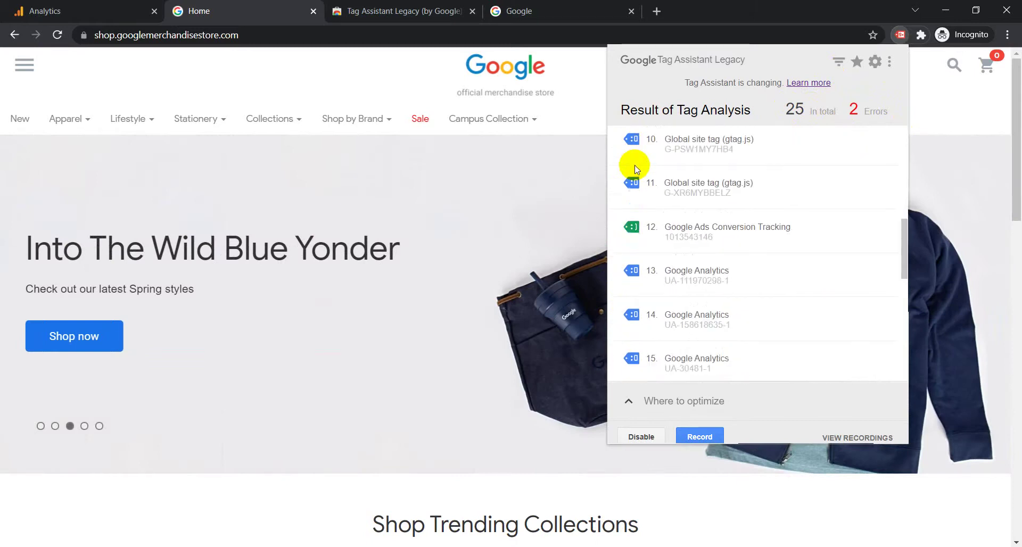
pyautogui.scroll(6, 639, 159)
pyautogui.scroll(2, 639, 165)
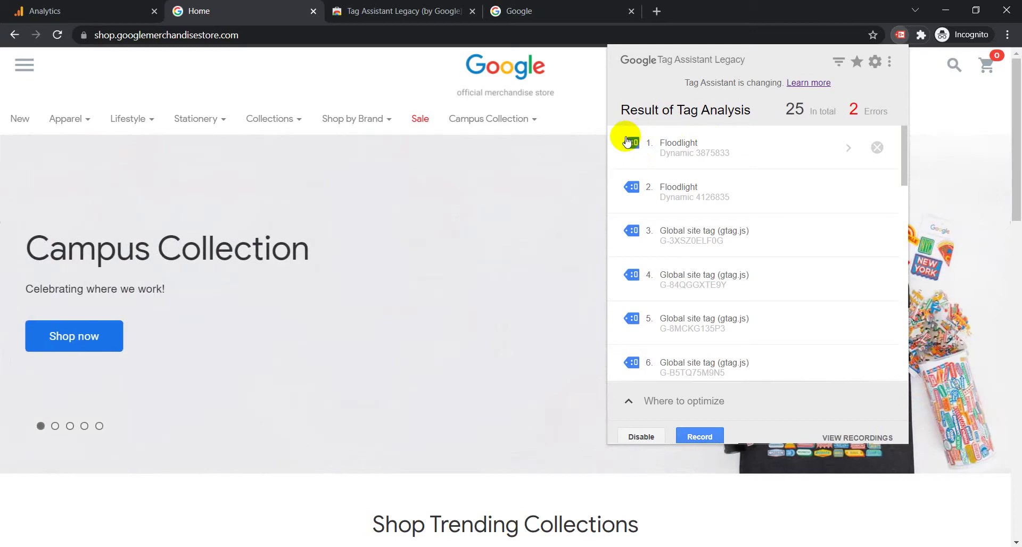
pyautogui.scroll(-2, 781, 149)
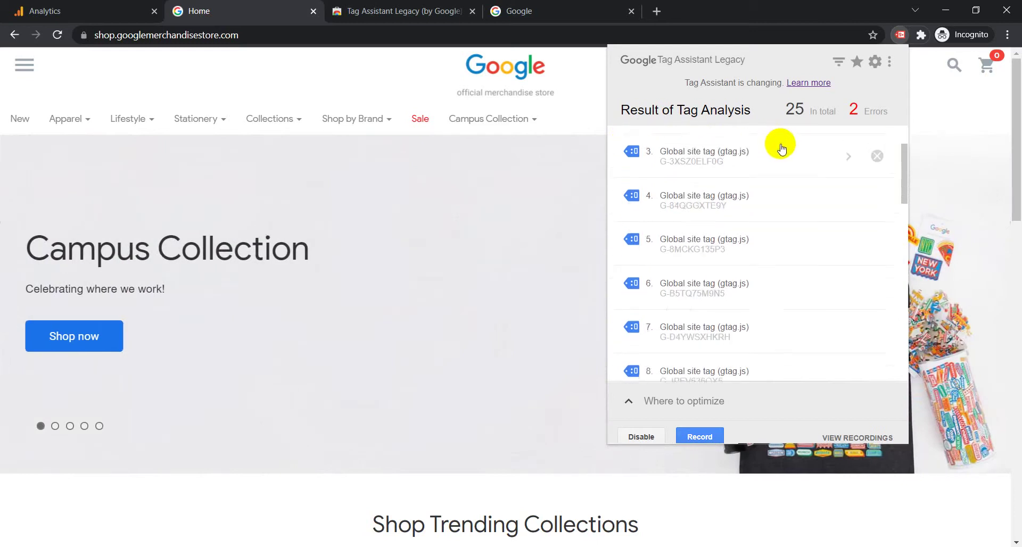
pyautogui.scroll(-5, 781, 149)
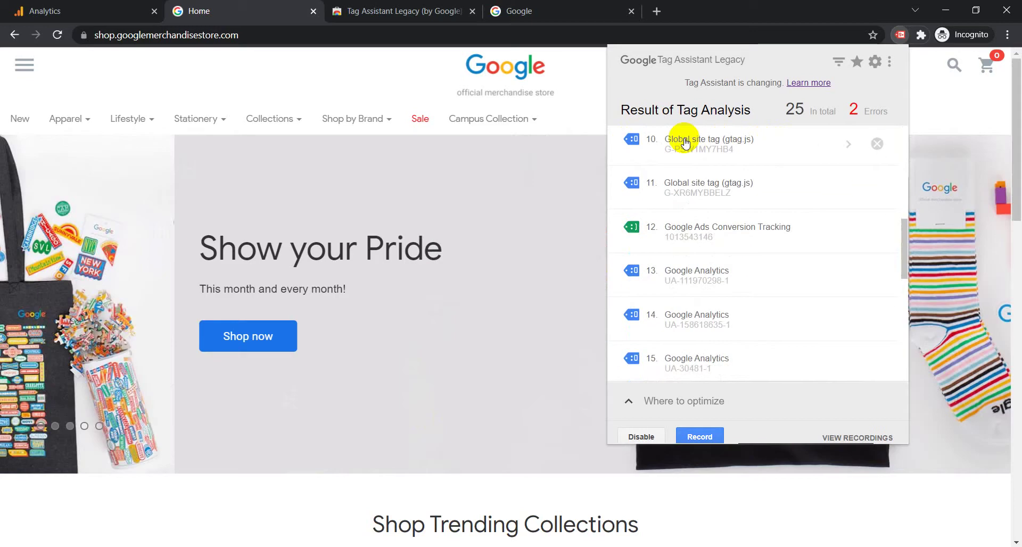
pyautogui.scroll(-2, 682, 141)
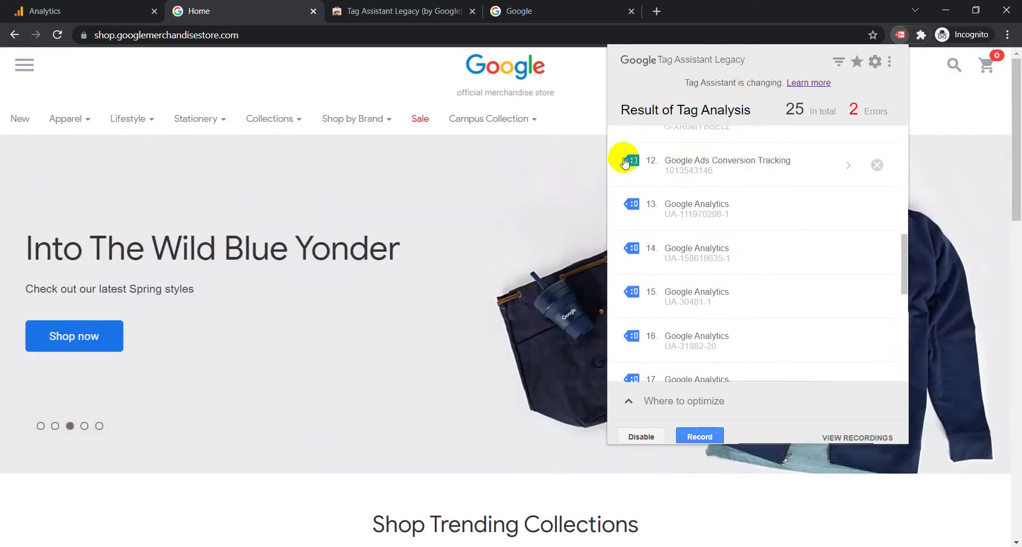
pyautogui.scroll(-1, 782, 163)
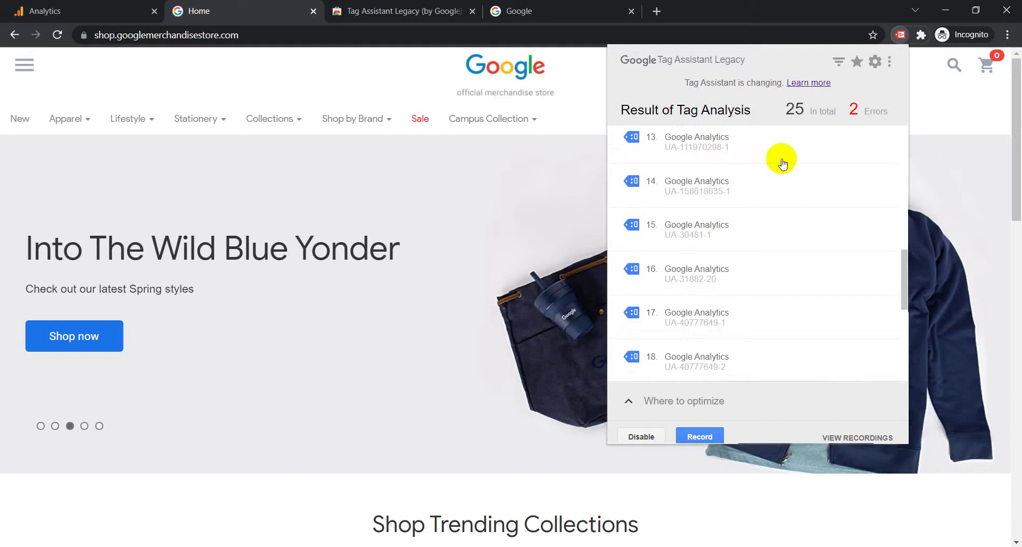
pyautogui.scroll(-5, 783, 162)
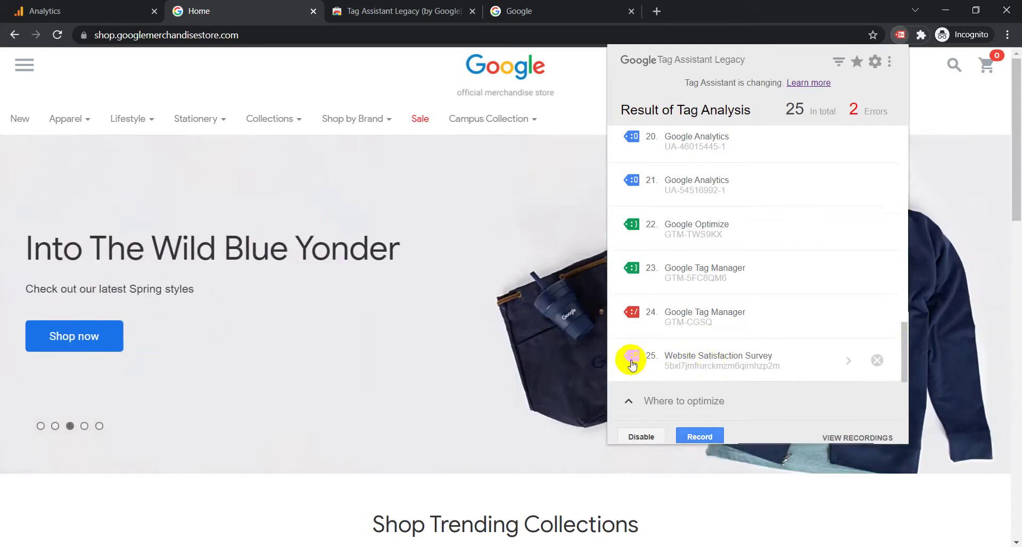
# - Expand Where to optimize to review its three issues, including multiple Google Analytics tags
pyautogui.click(628, 401)
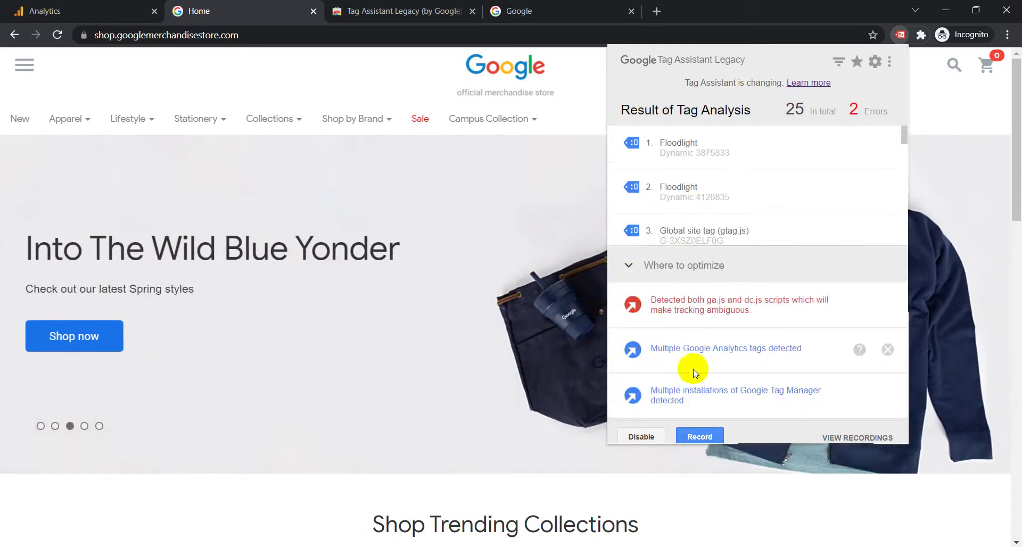
pyautogui.scroll(-15, 833, 169)
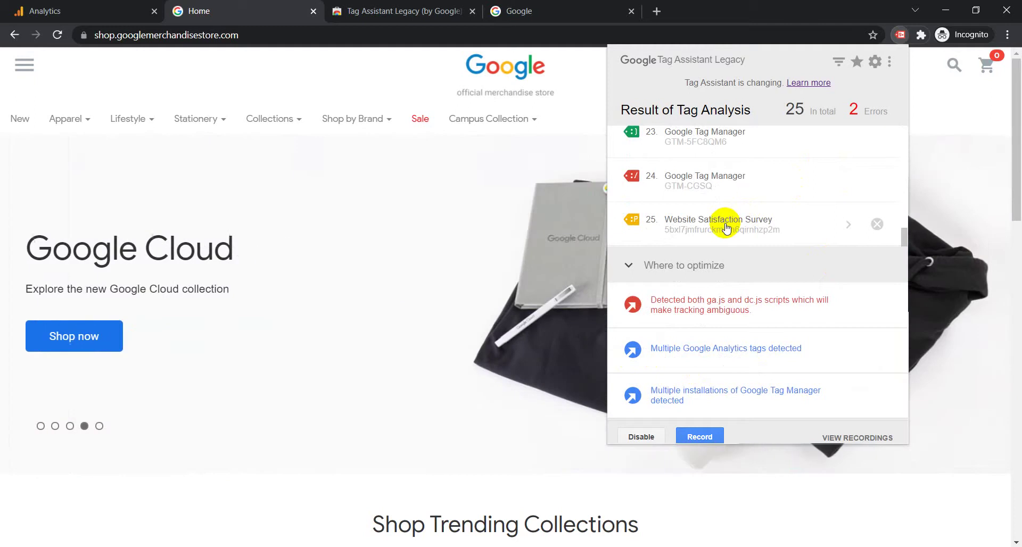
pyautogui.scroll(15, 726, 228)
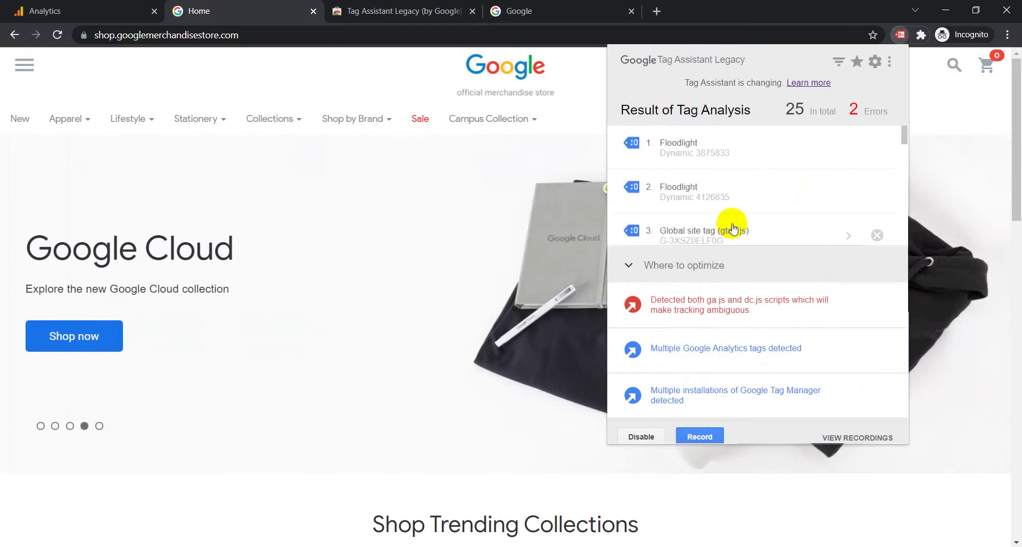
pyautogui.scroll(-15, 739, 223)
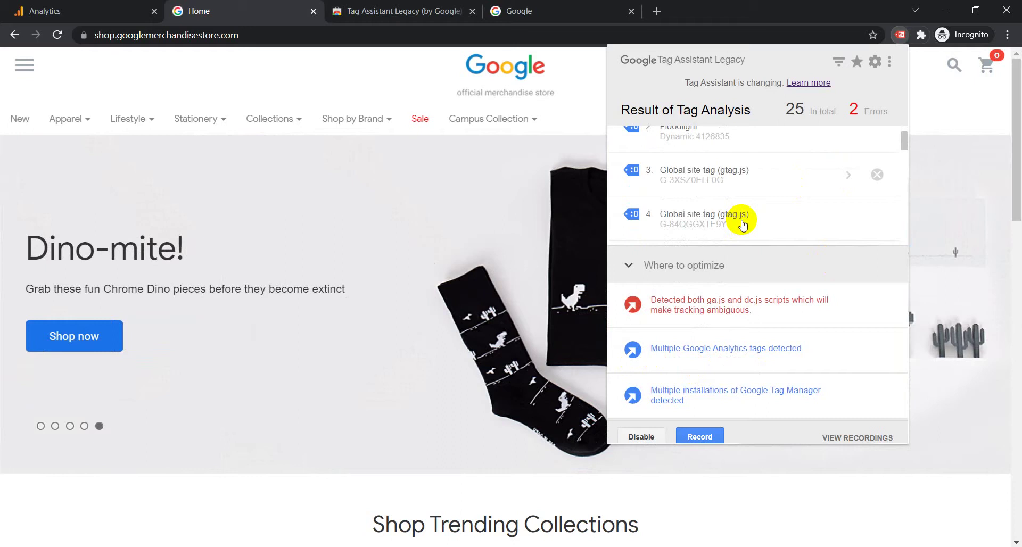
pyautogui.scroll(-1, 744, 216)
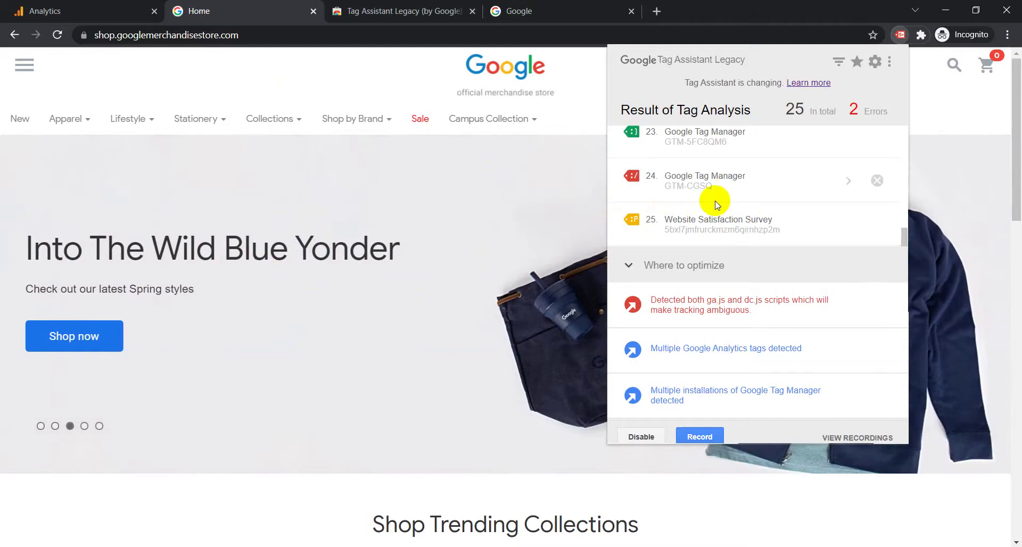
pyautogui.scroll(20, 762, 225)
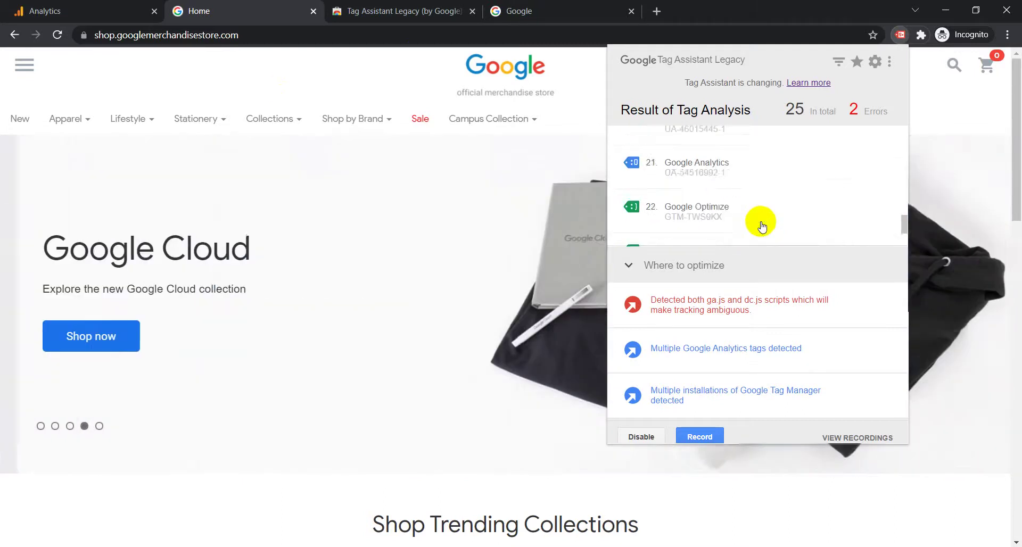
pyautogui.scroll(-20, 760, 225)
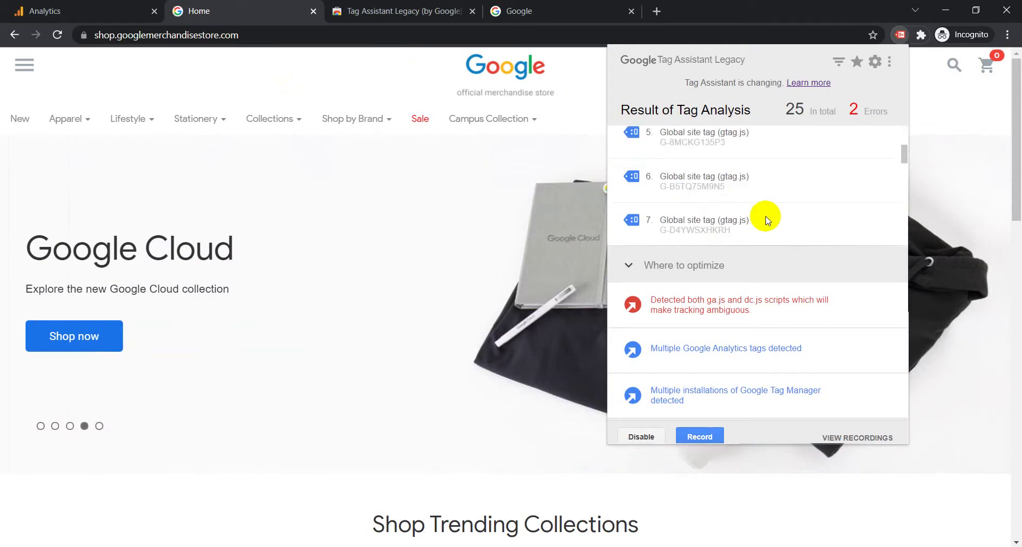
pyautogui.scroll(3, 762, 217)
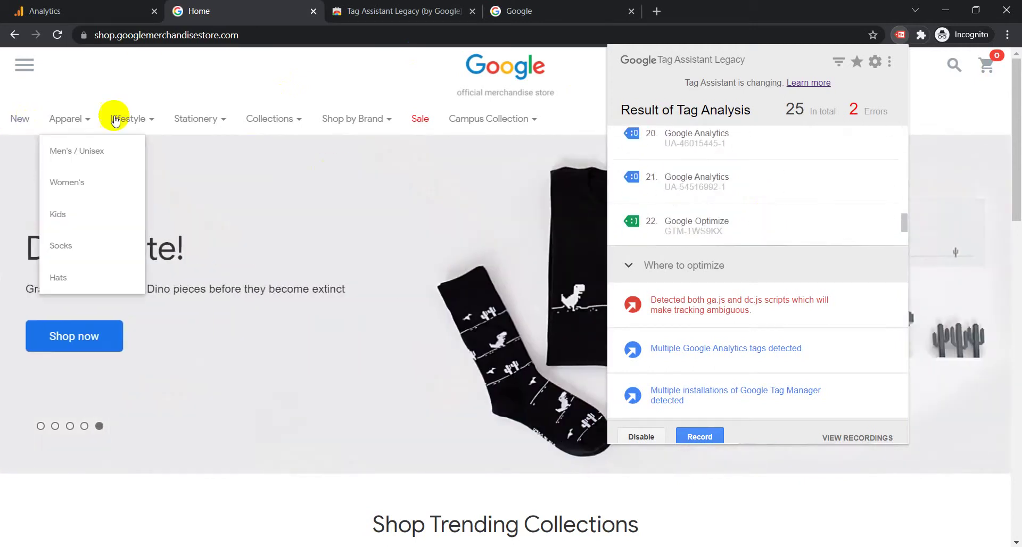
pyautogui.scroll(9, 730, 192)
pyautogui.scroll(6, 715, 187)
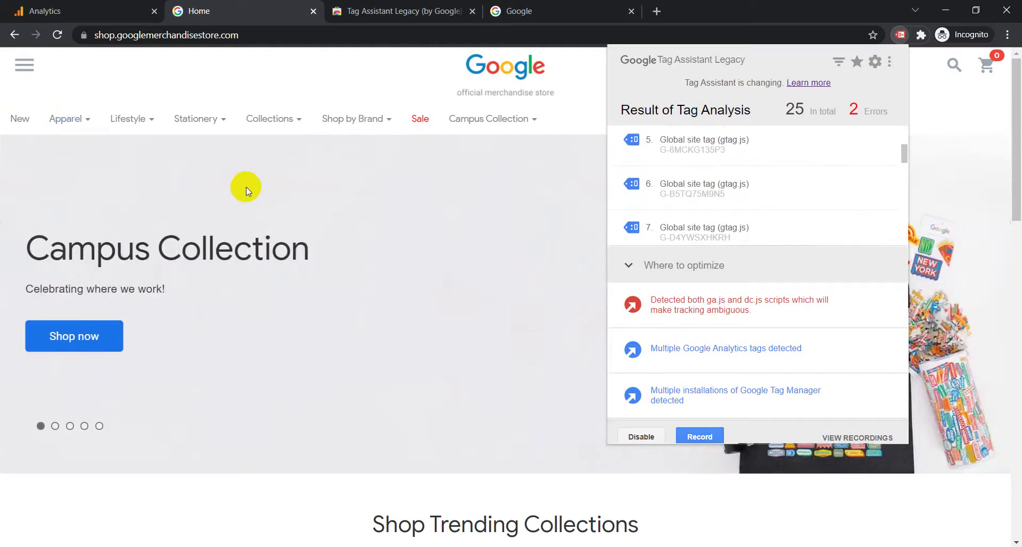
pyautogui.scroll(-10, 256, 205)
pyautogui.scroll(10, 288, 229)
# - Switch to Google Analytics and open Admin for the Google Merchandise Store property
pyautogui.click(42, 7)
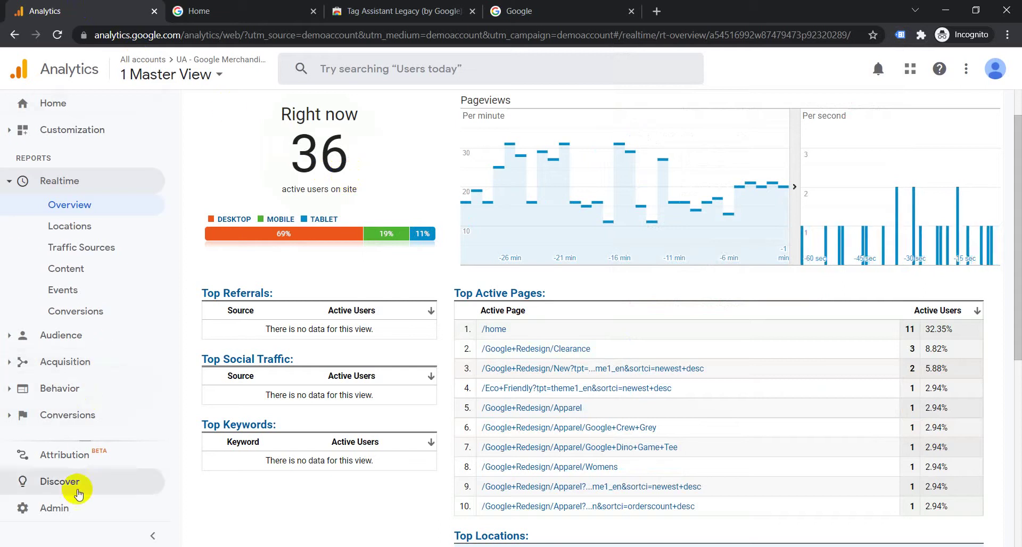
pyautogui.click(81, 510)
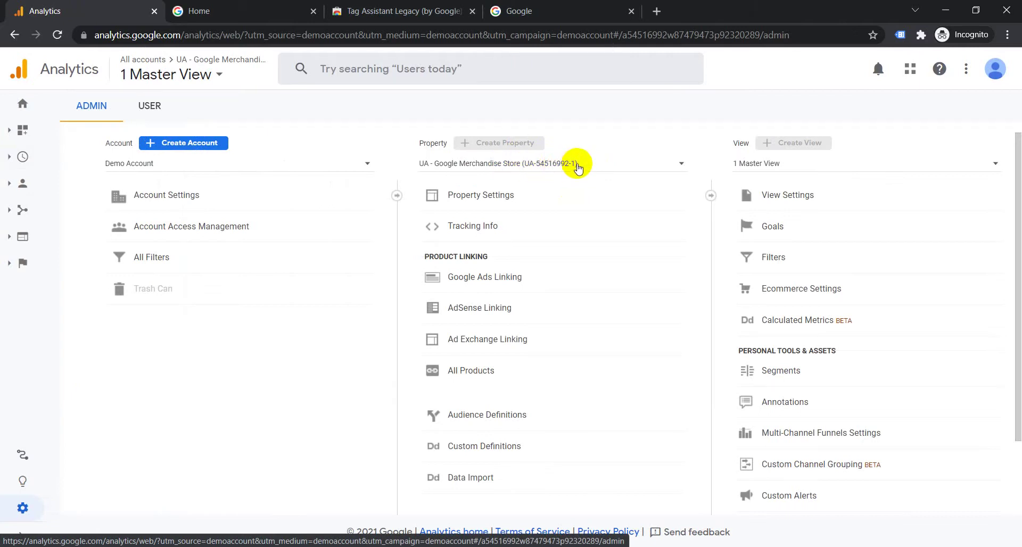
# - On the store page, open Tag Assistant's details for tag 21, Google Analytics
pyautogui.click(229, 9)
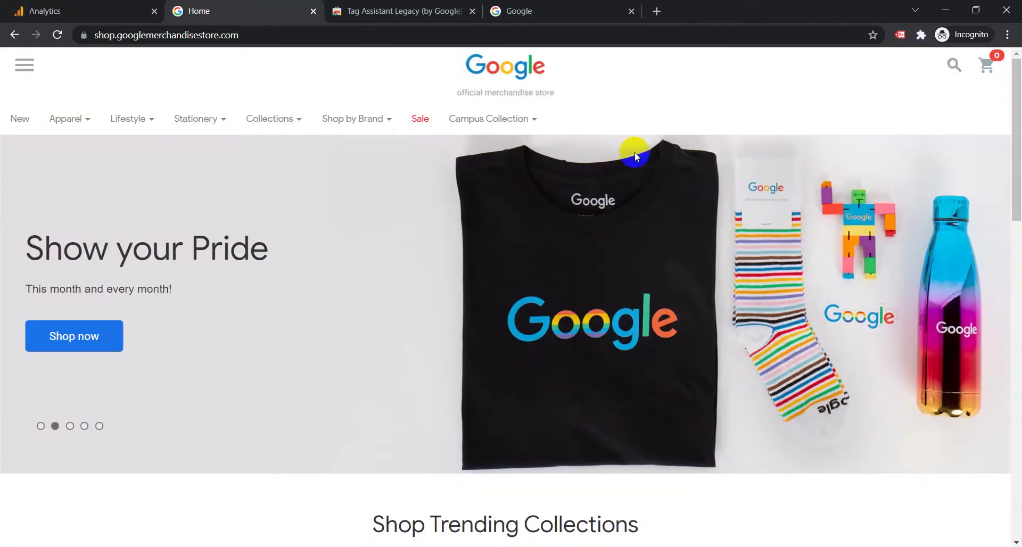
pyautogui.click(903, 28)
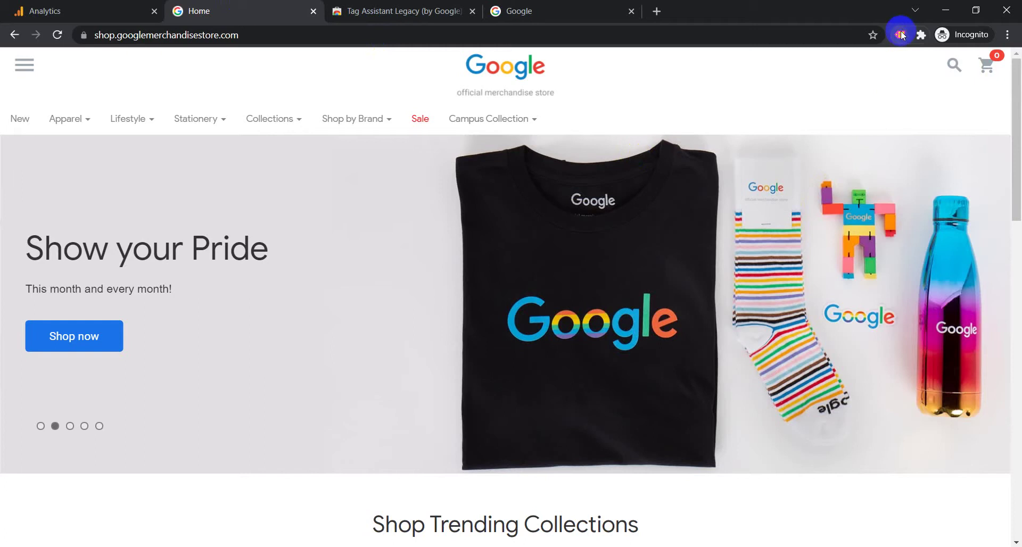
pyautogui.scroll(-3, 810, 176)
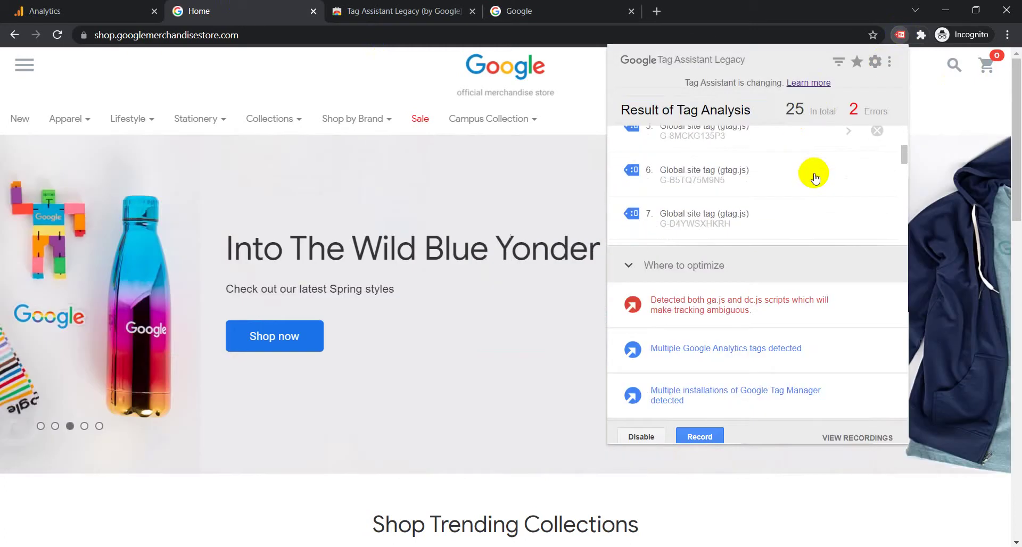
pyautogui.scroll(-5, 815, 177)
pyautogui.scroll(-5, 814, 179)
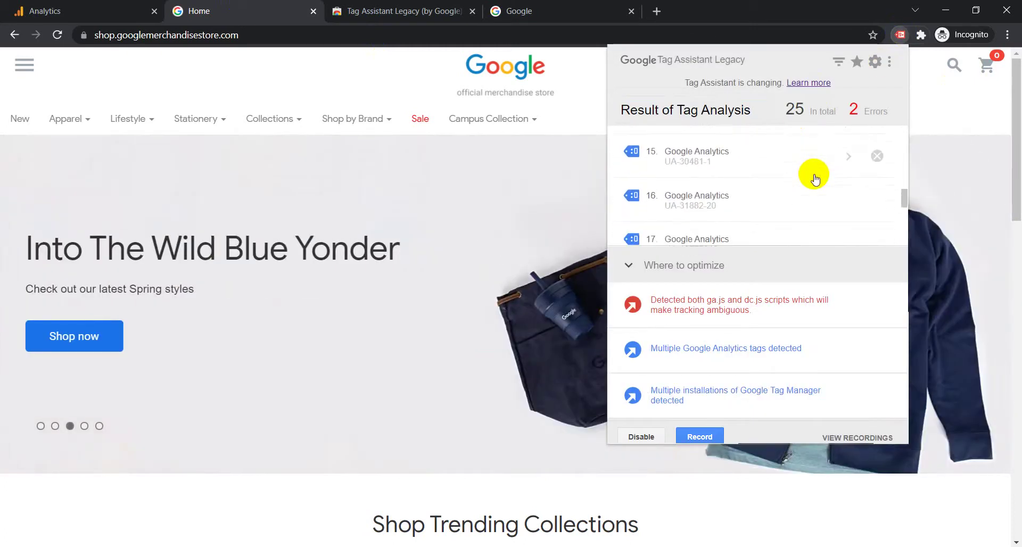
pyautogui.scroll(-3, 811, 180)
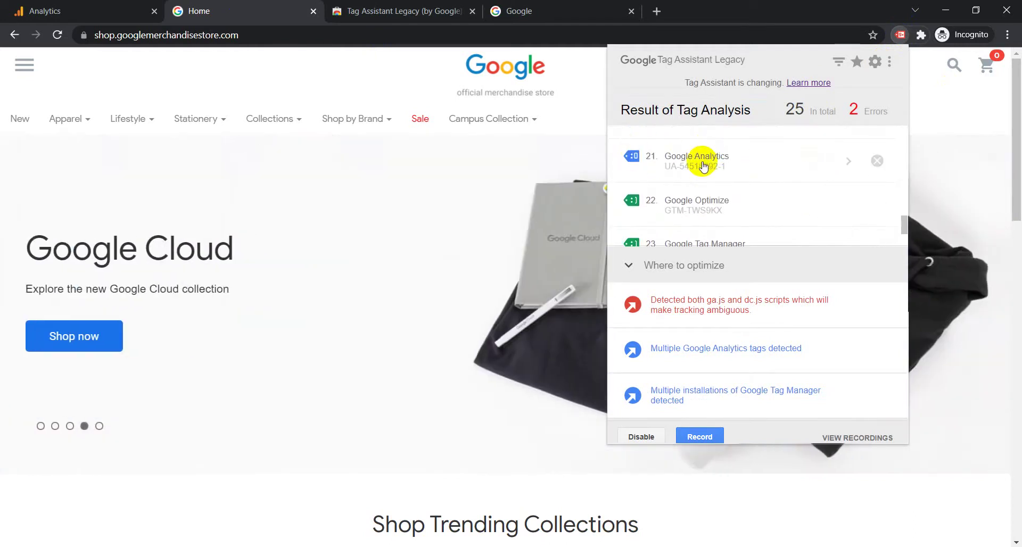
pyautogui.scroll(-2, 718, 165)
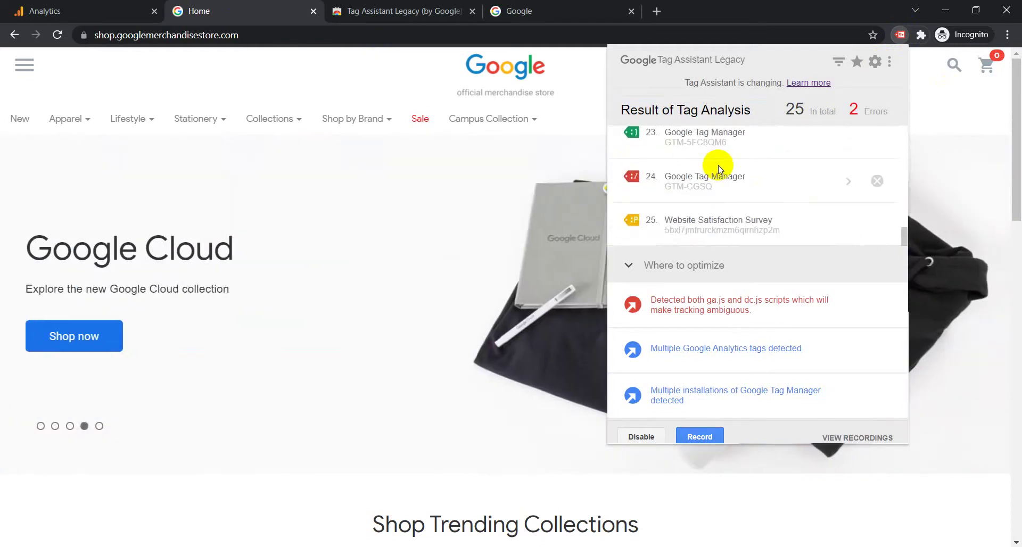
pyautogui.scroll(3, 716, 165)
pyautogui.click(719, 175)
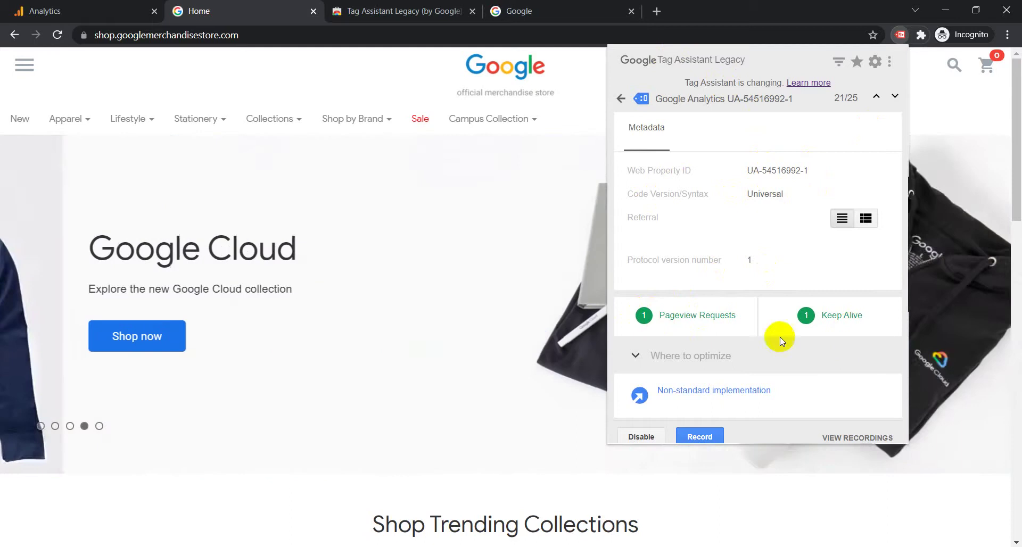
# - Review the Google Analytics tag's Universal code version and pageview request, then return to the tag list
pyautogui.moveTo(835, 384)
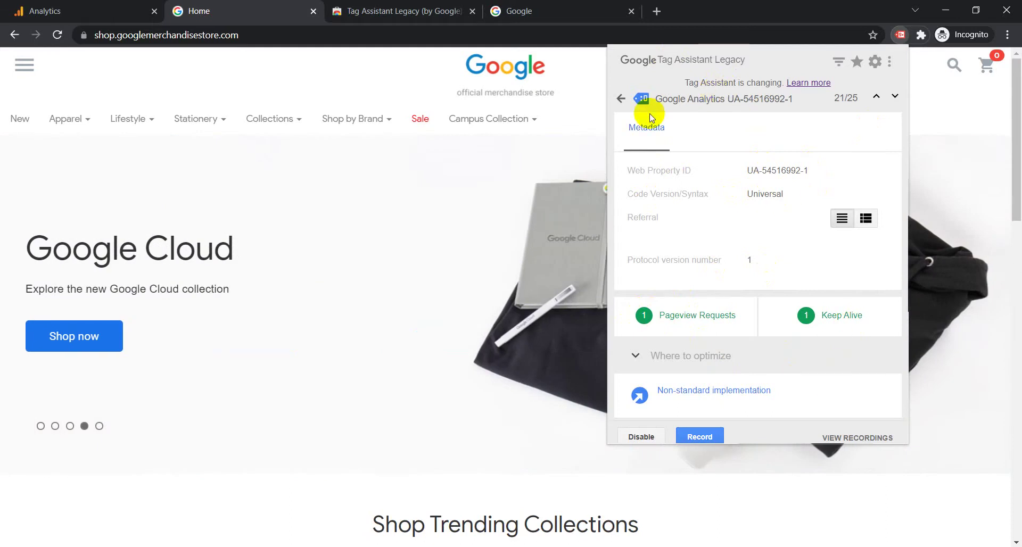
pyautogui.click(619, 100)
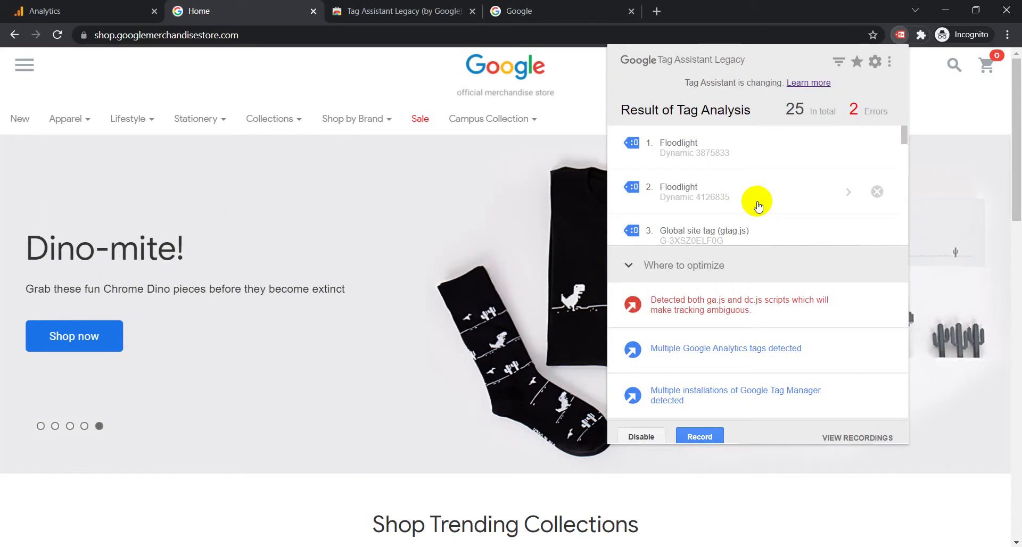
# - Collapse the Where to optimize section and scroll through the tag list
pyautogui.scroll(-3, 758, 207)
pyautogui.scroll(3, 738, 179)
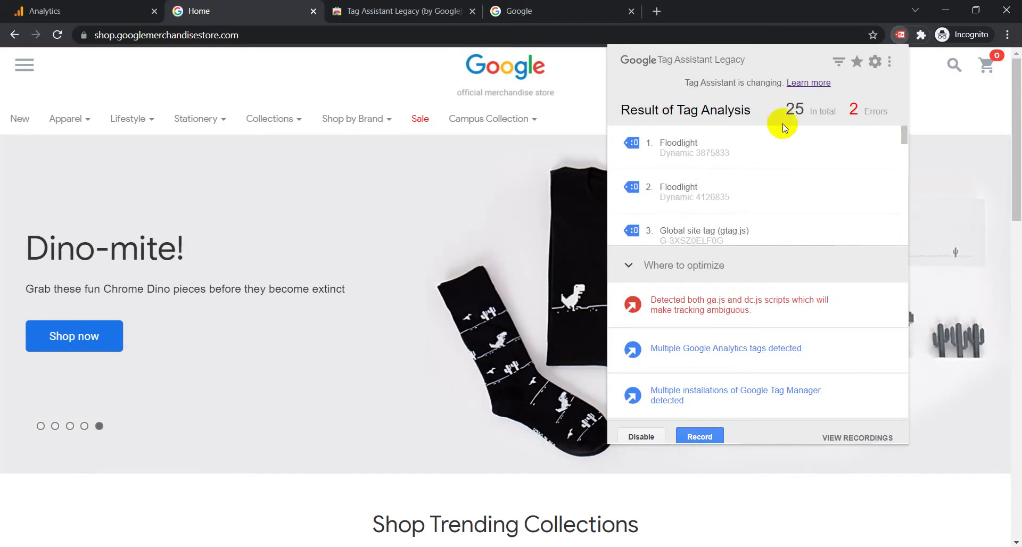
pyautogui.click(629, 266)
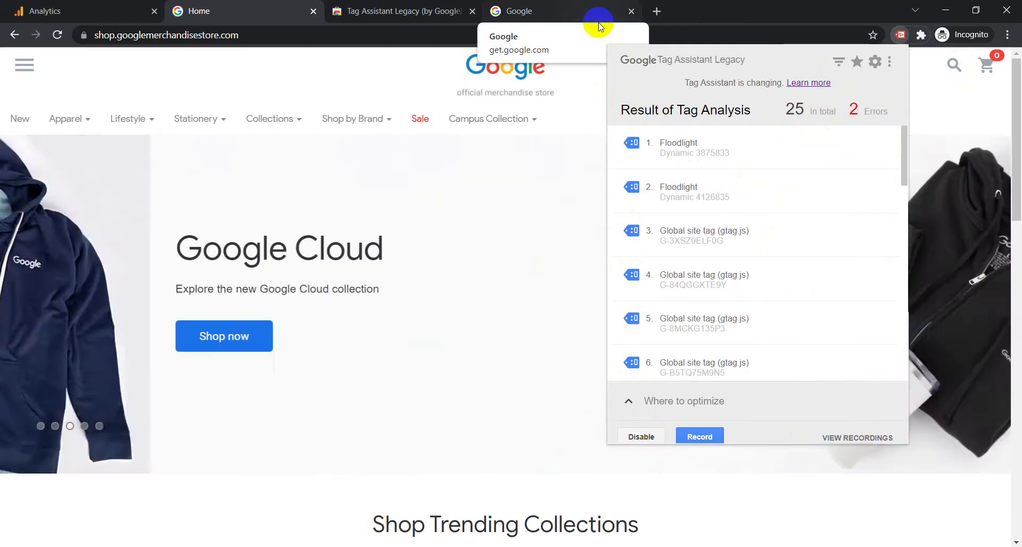
pyautogui.scroll(-10, 708, 207)
pyautogui.scroll(-5, 742, 290)
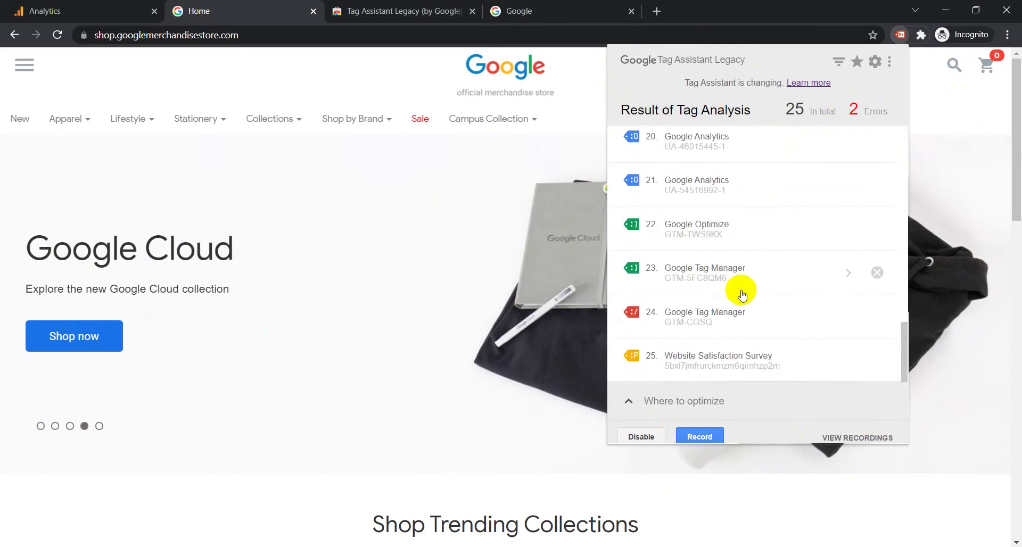
pyautogui.scroll(10, 742, 293)
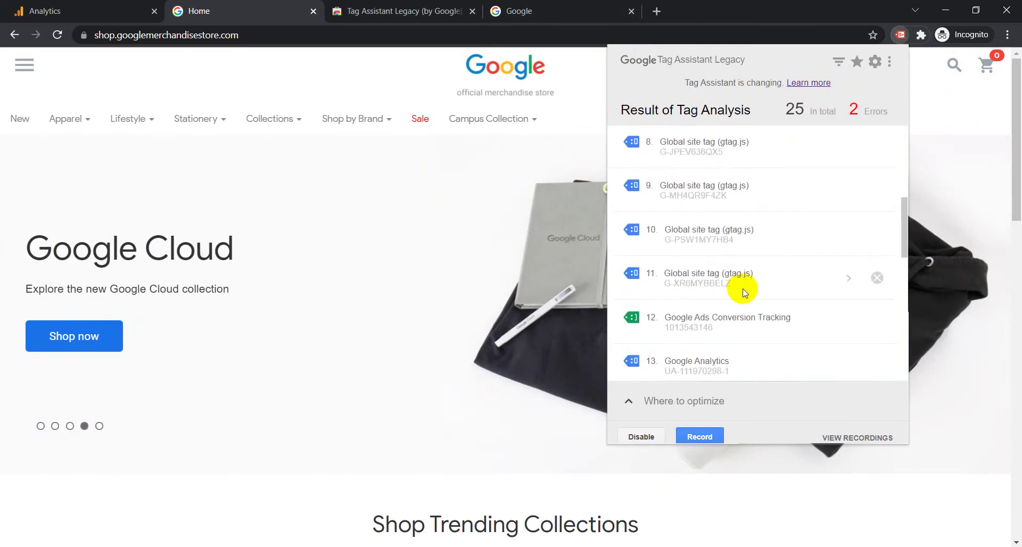
pyautogui.scroll(6, 743, 291)
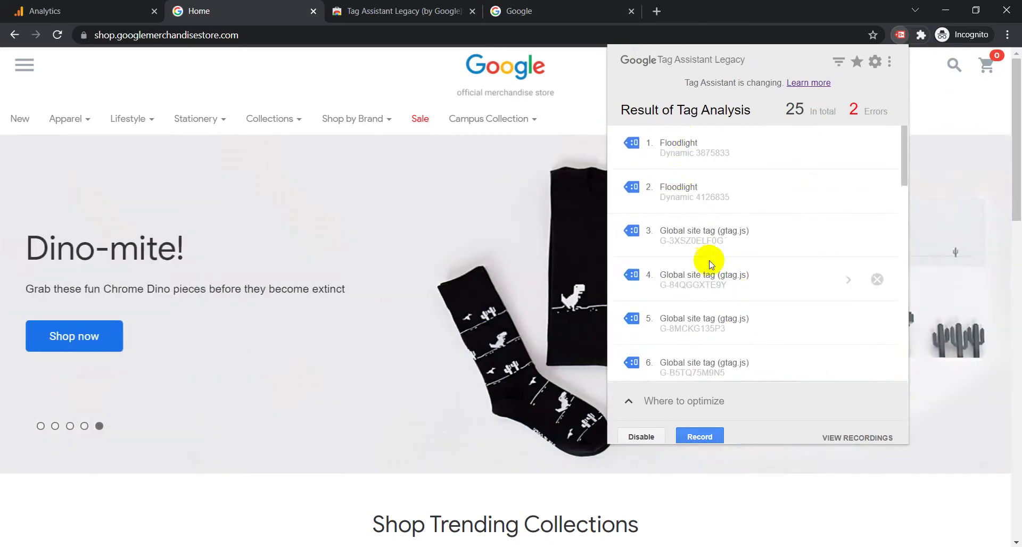
pyautogui.scroll(-15, 738, 331)
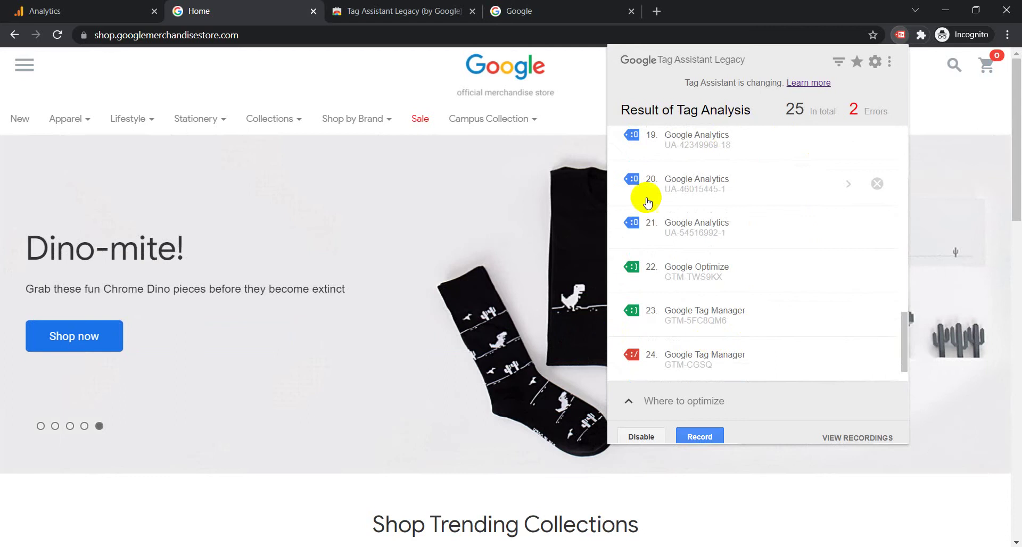
pyautogui.scroll(16, 685, 326)
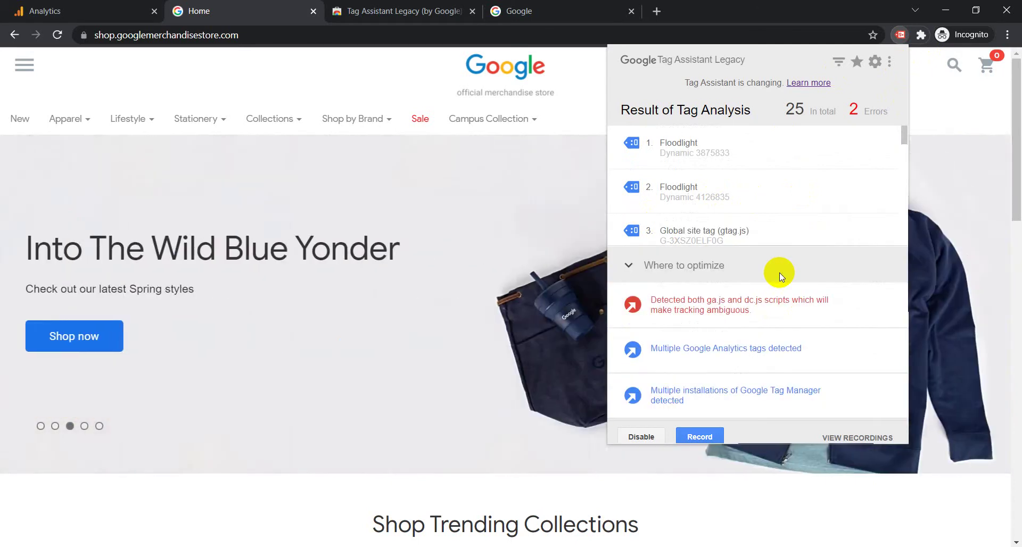
# - Collapse the suggestions again, review the tags, and close the Tag Assistant popup
pyautogui.click(644, 272)
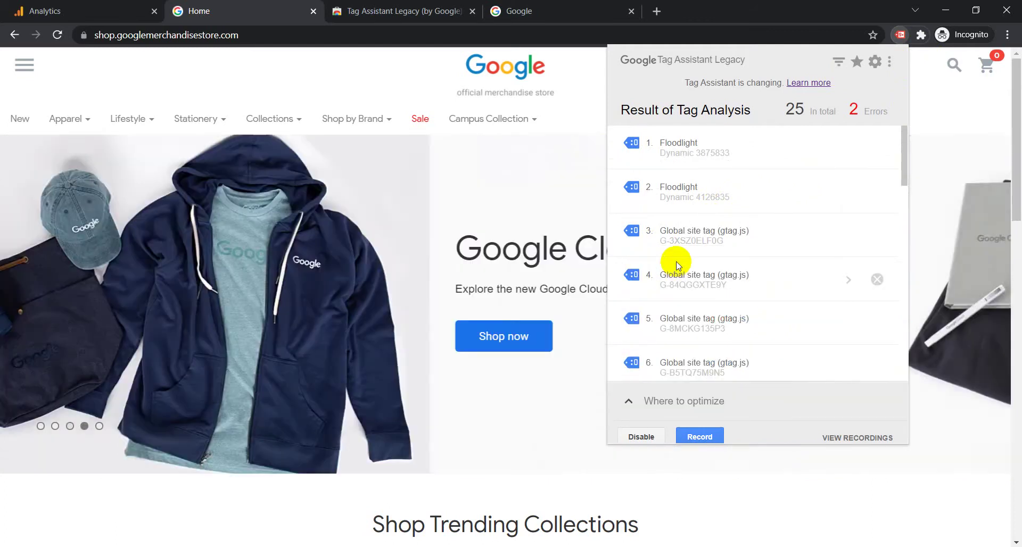
pyautogui.scroll(-8, 775, 271)
pyautogui.scroll(-5, 776, 275)
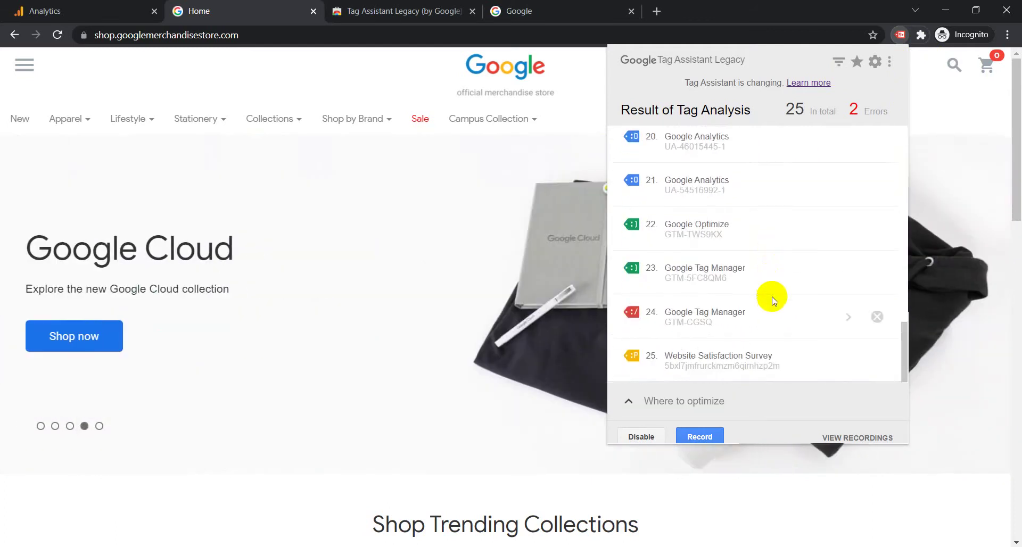
pyautogui.scroll(12, 772, 295)
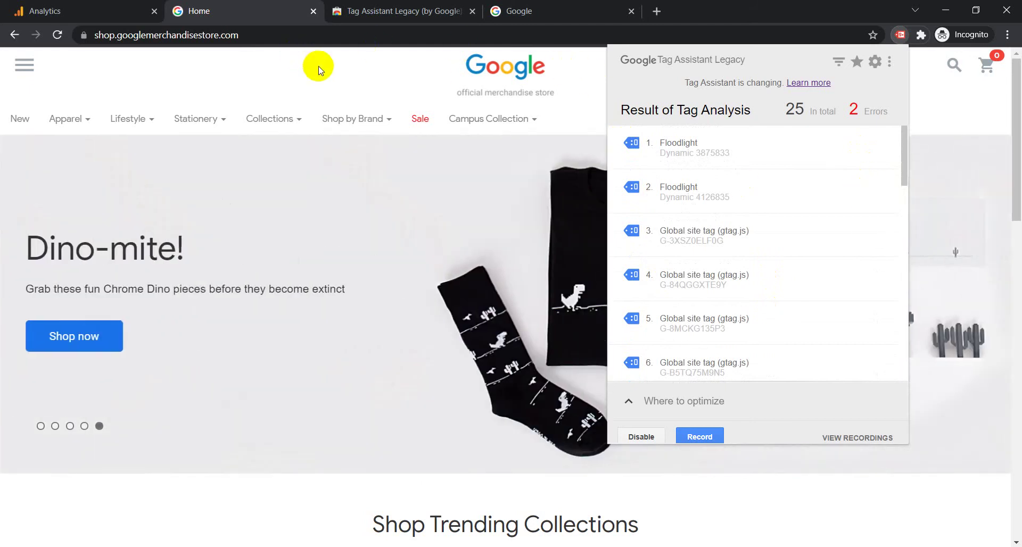
pyautogui.click(970, 103)
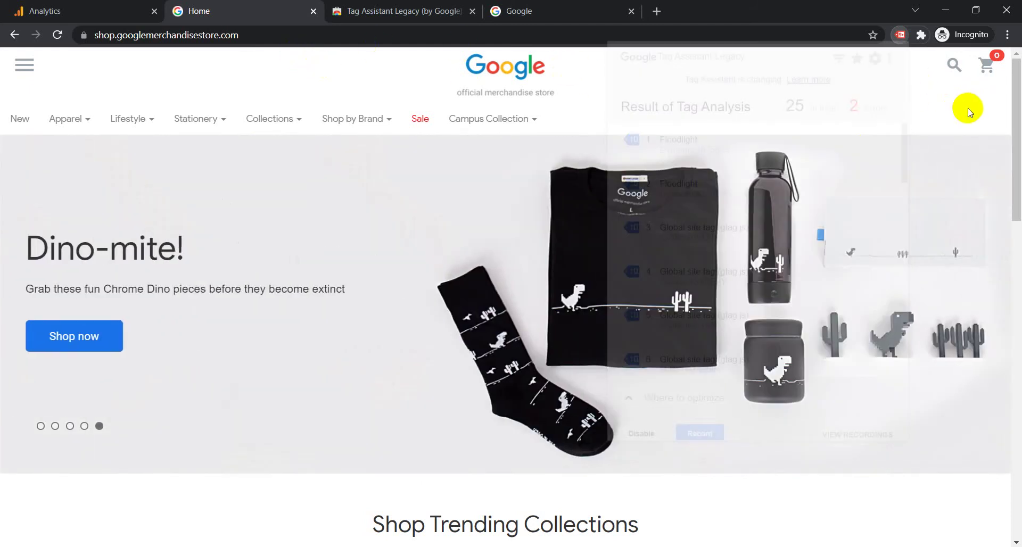